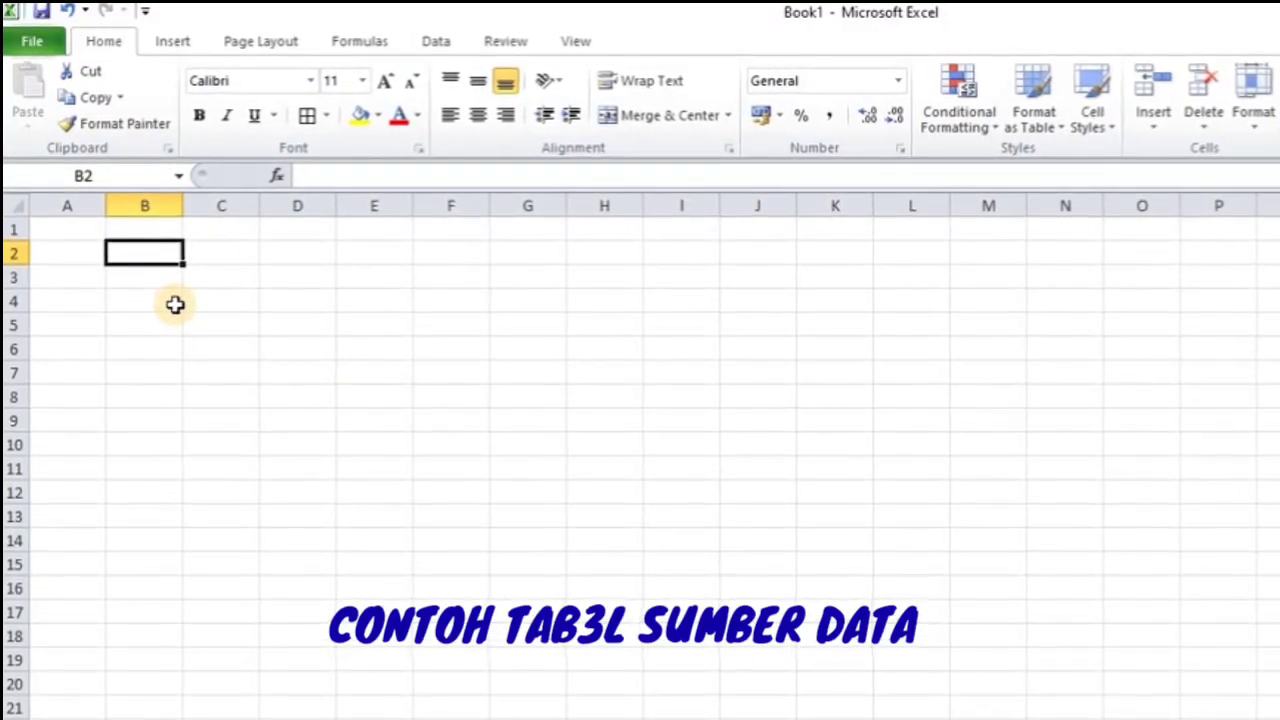
Enter the header KODE in B2 and codes A001–A005 beneath it in B3:B7
text(KODE)
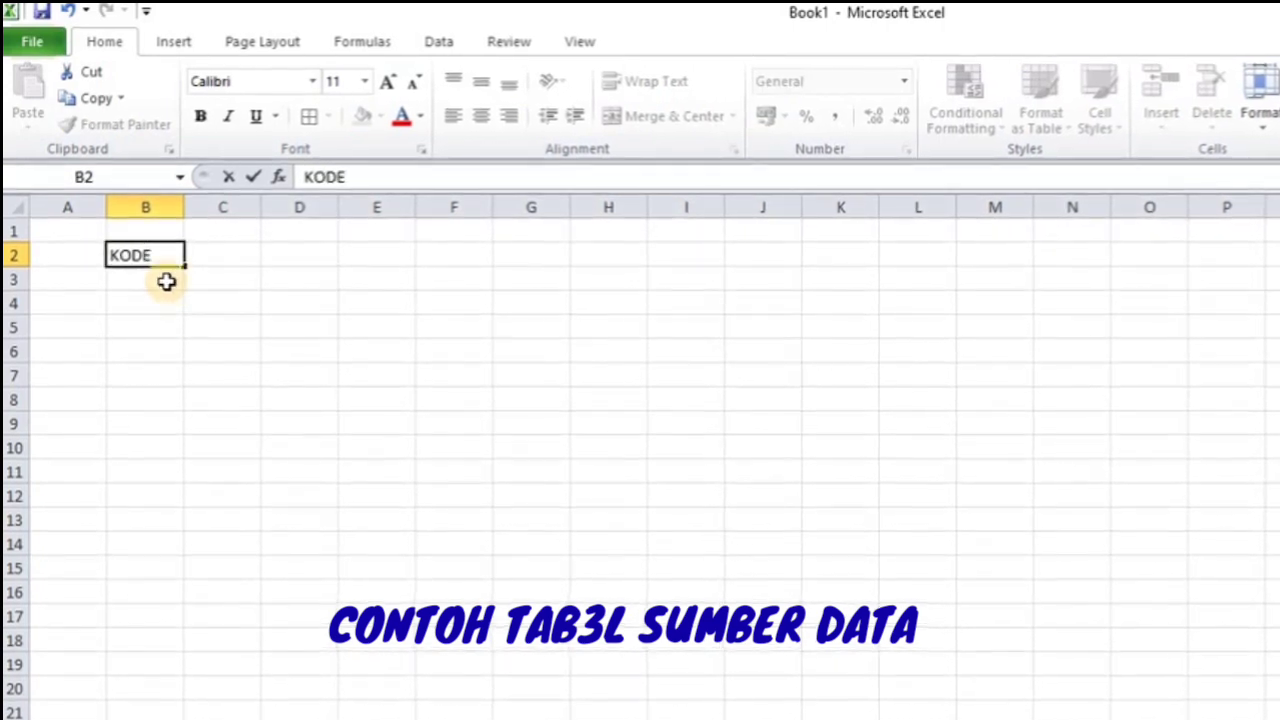
click(167, 279)
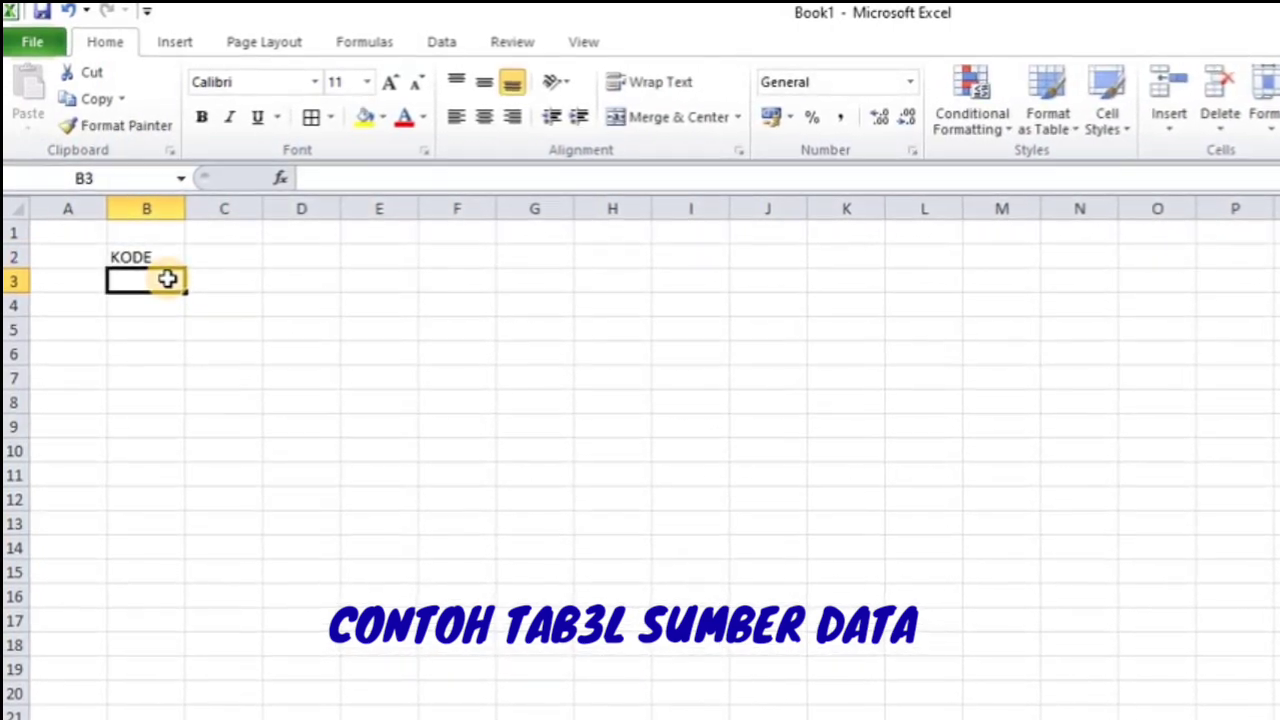
text(A001)
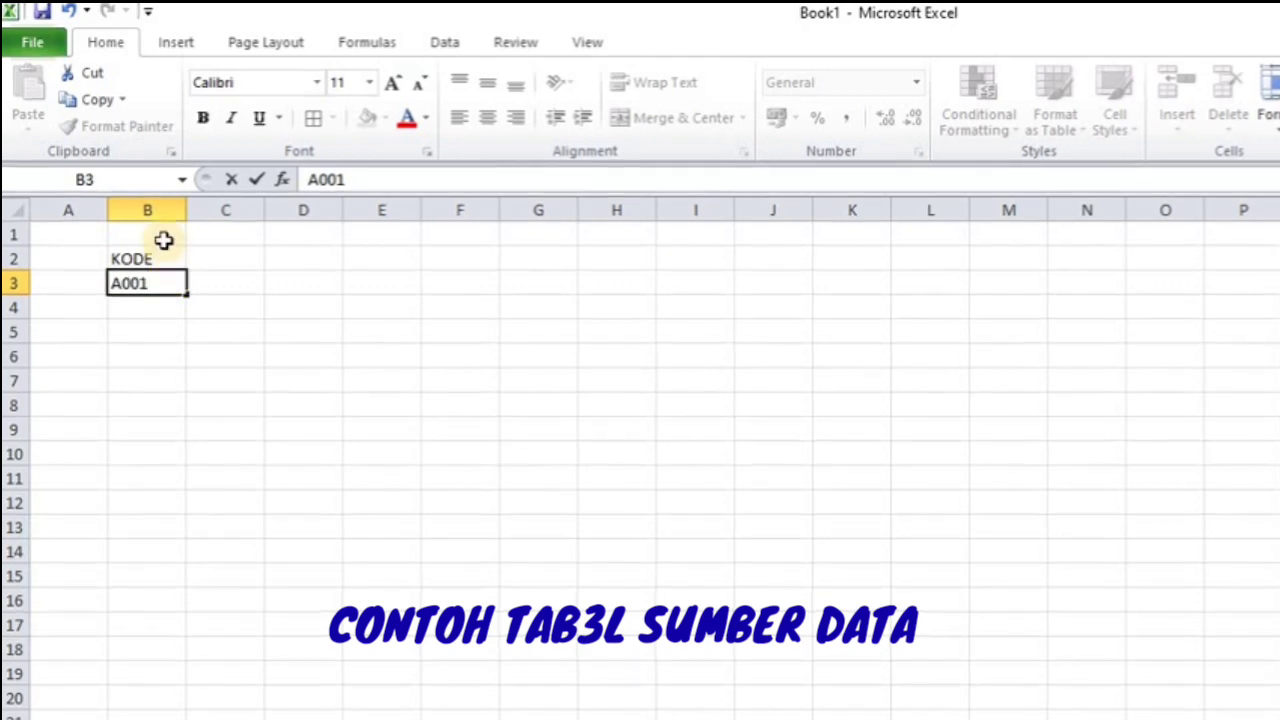
click(143, 315)
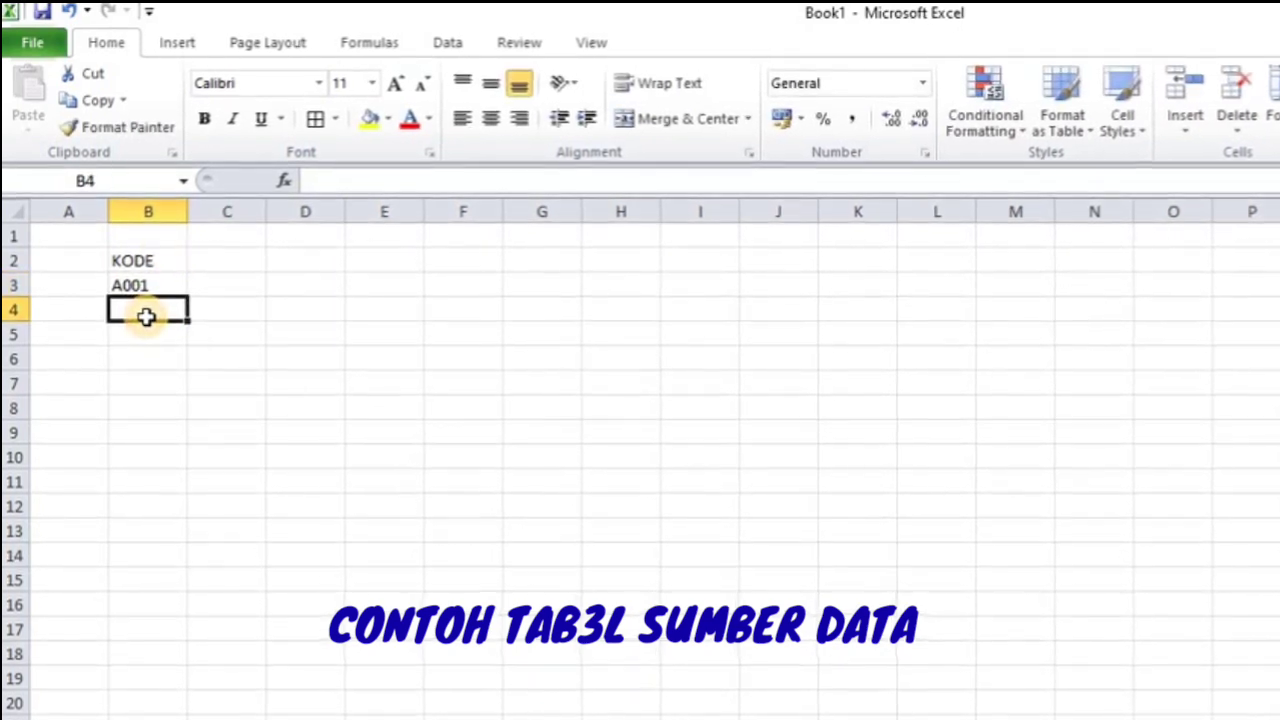
text(A002)
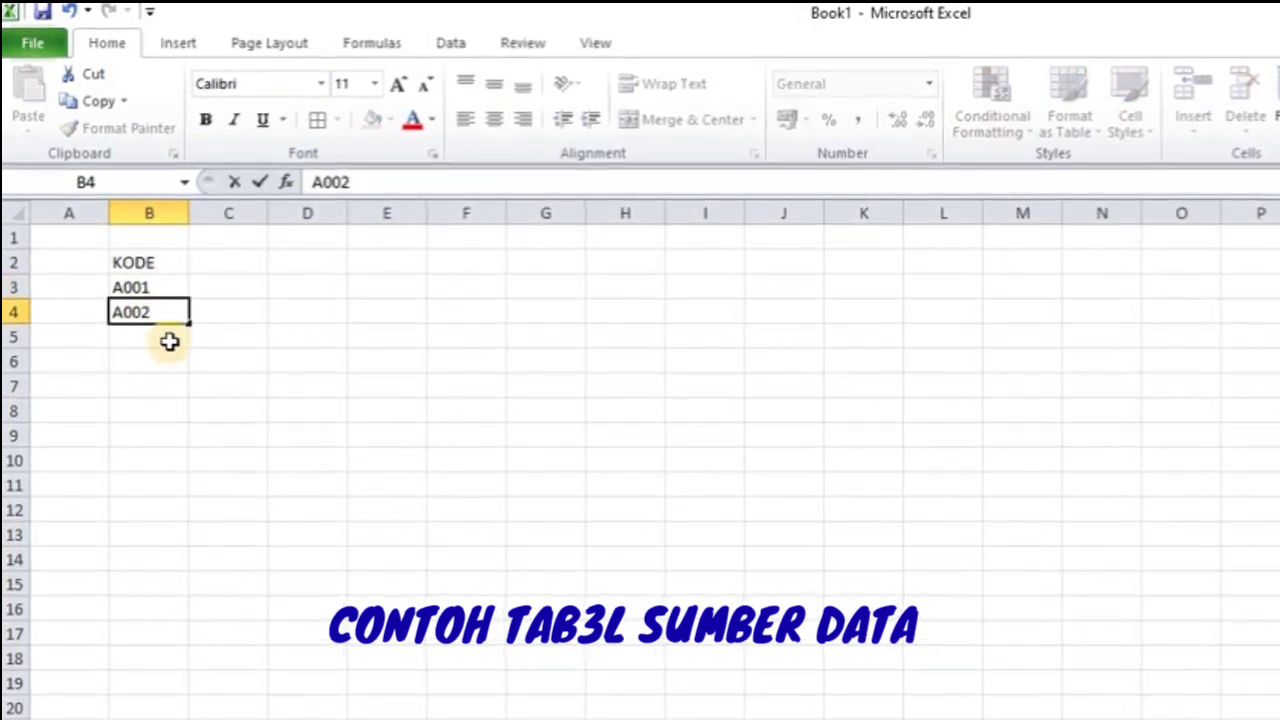
click(172, 340)
text(A0)
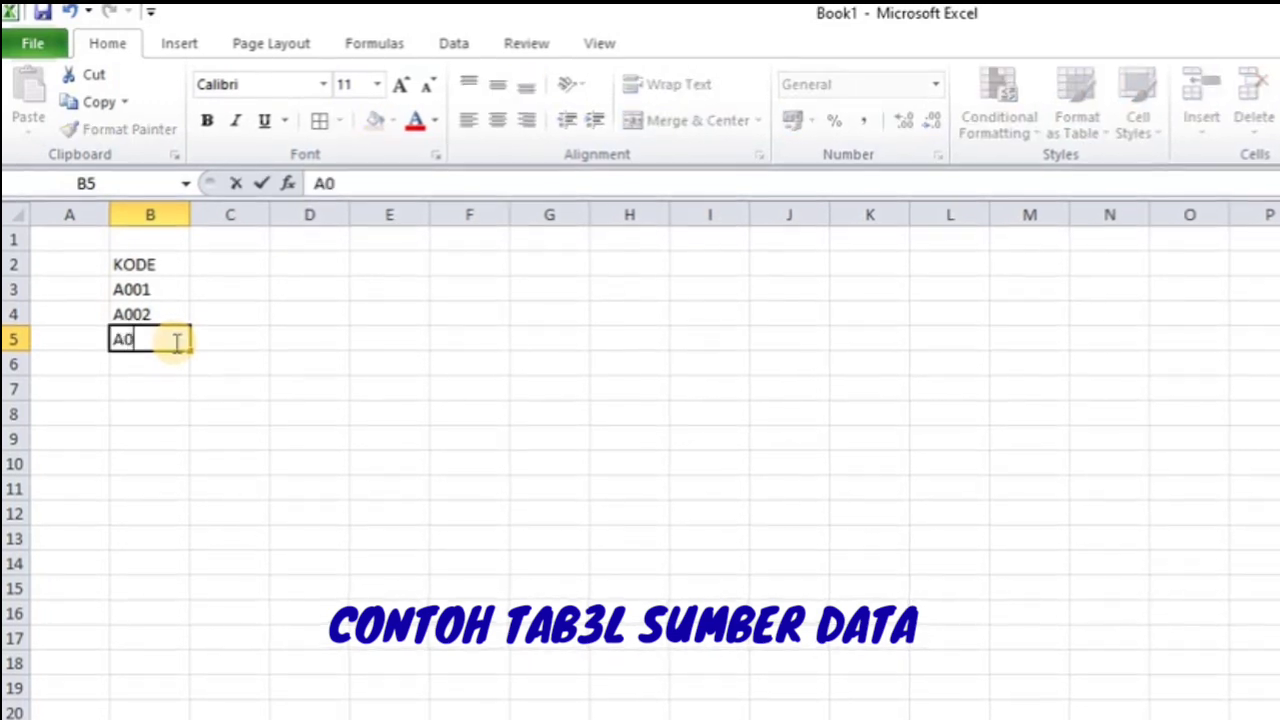
text(03)
click(164, 364)
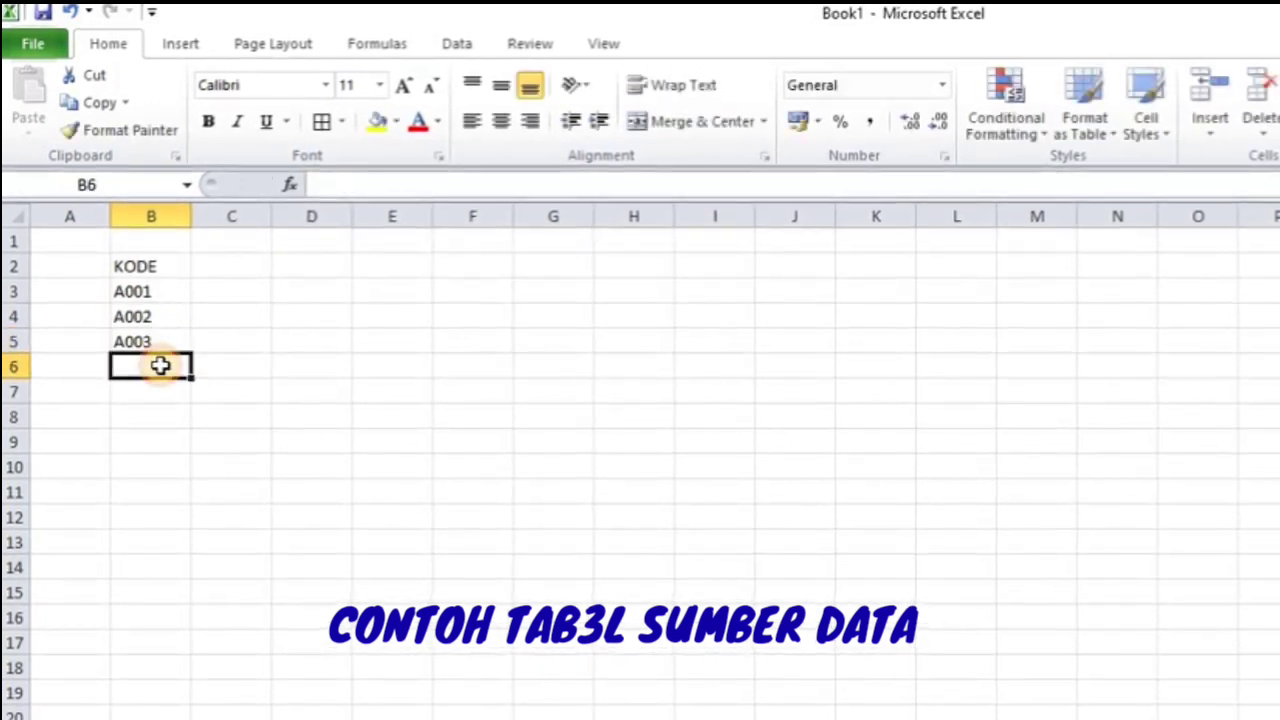
text(A004)
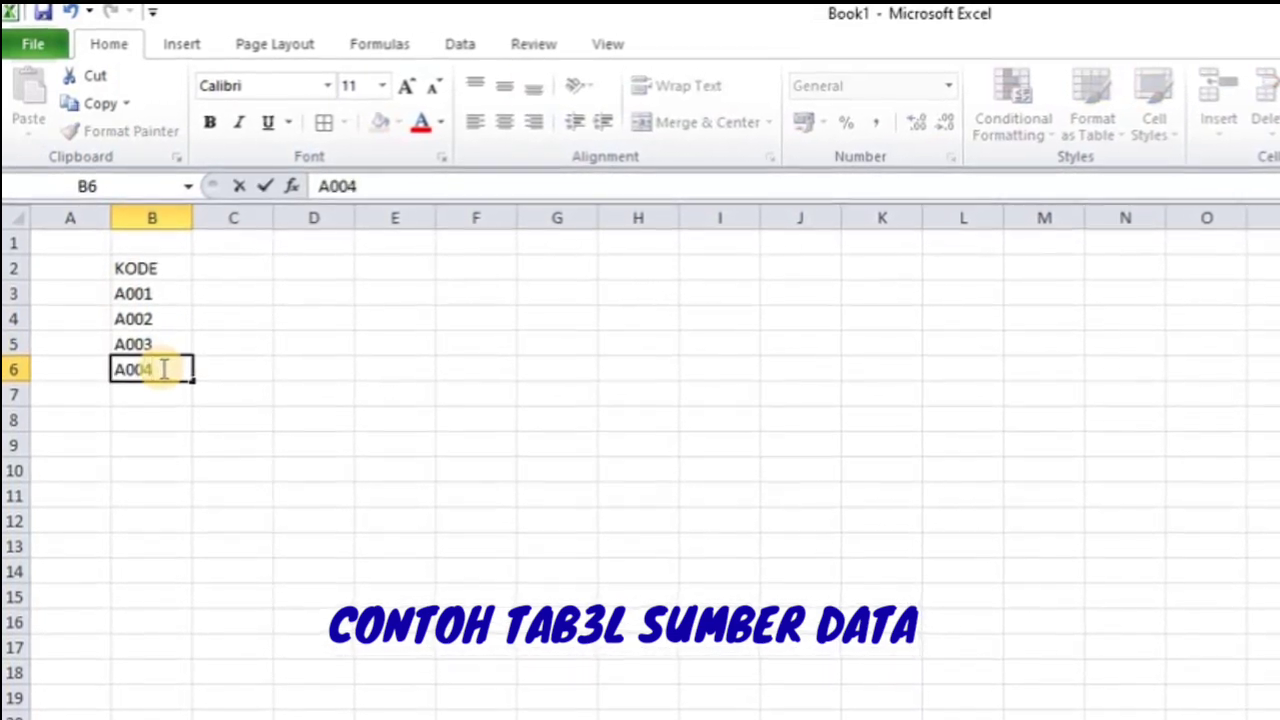
key(Return)
text(A)
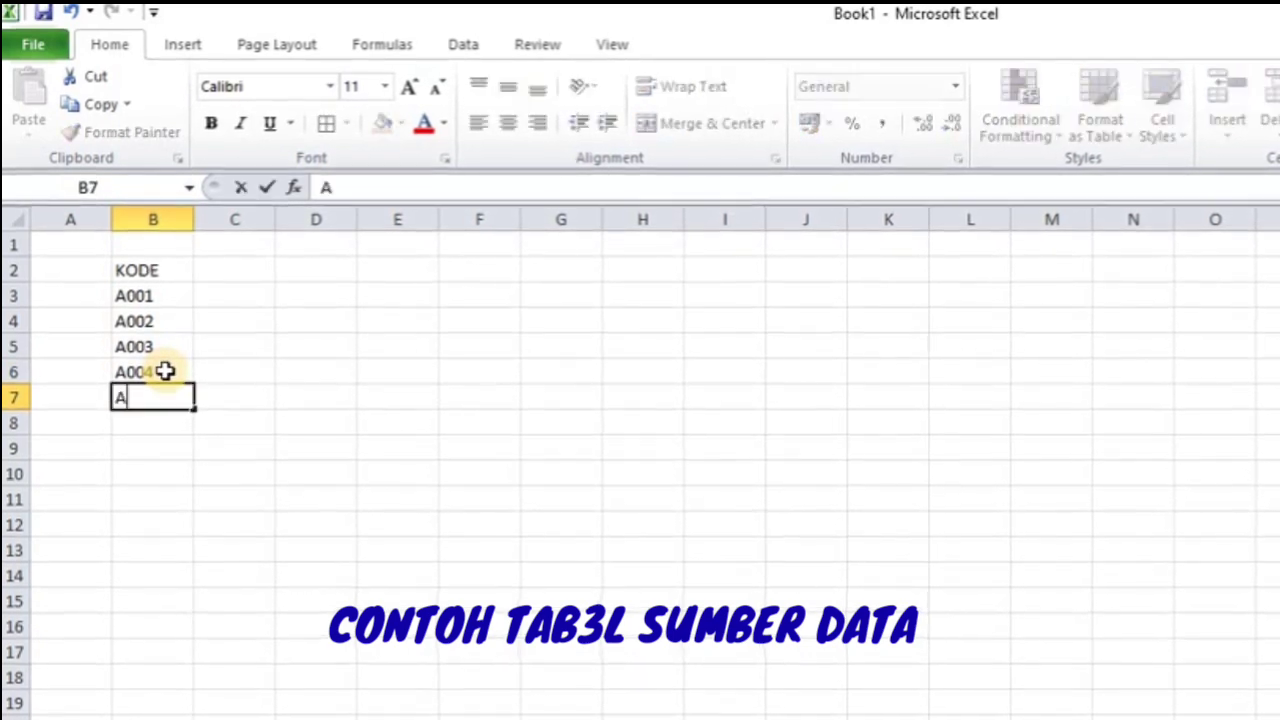
text(005)
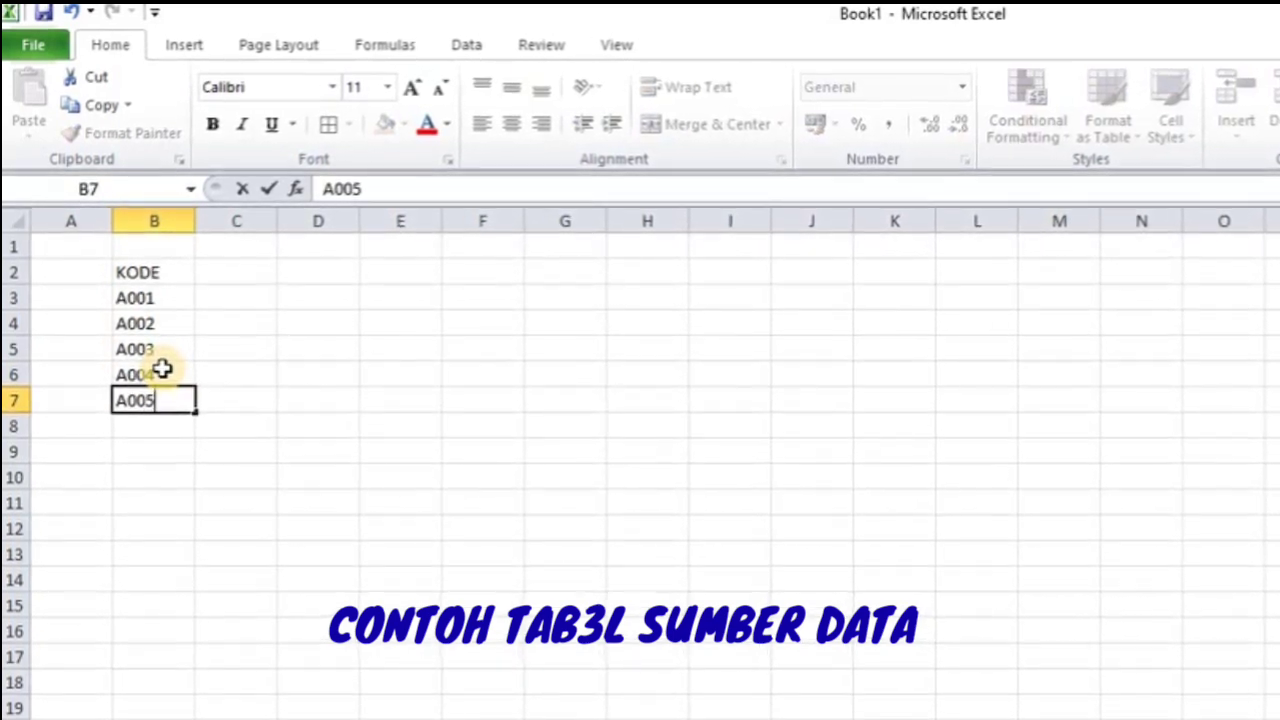
key(Return)
Enter codes B001, B002, B003, B004 and B005 in B8:B12
text(B)
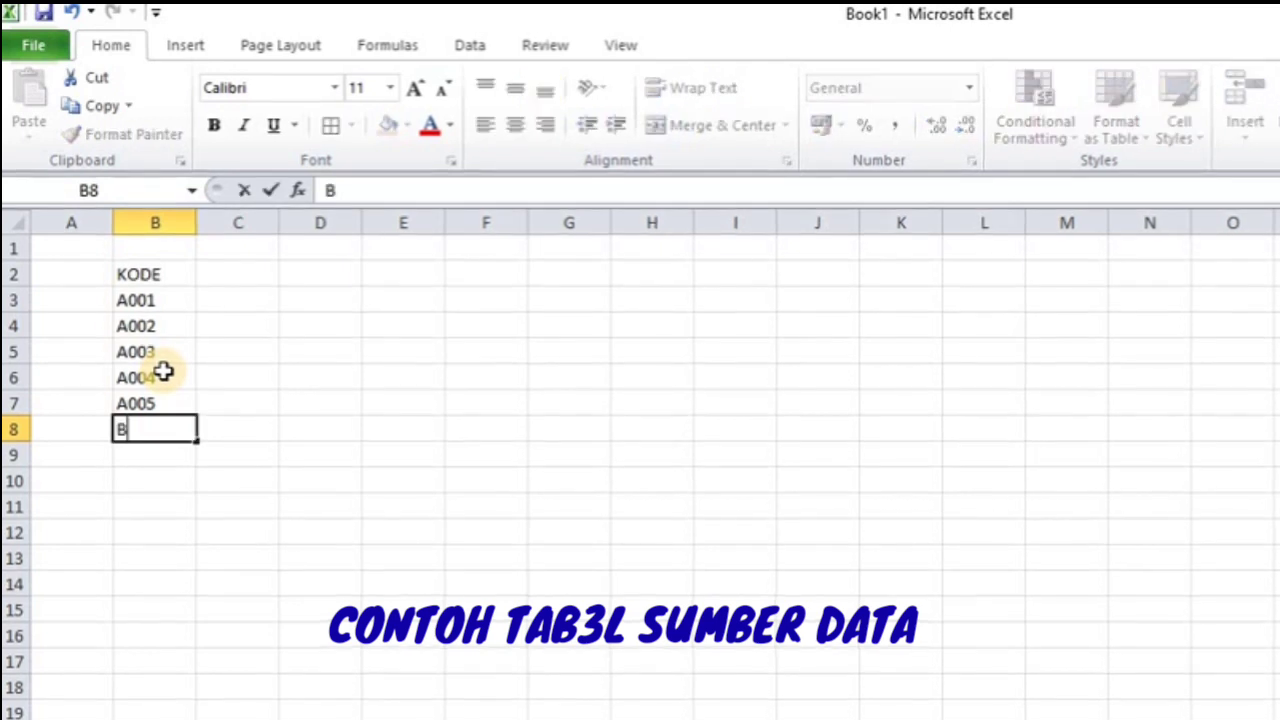
text(001)
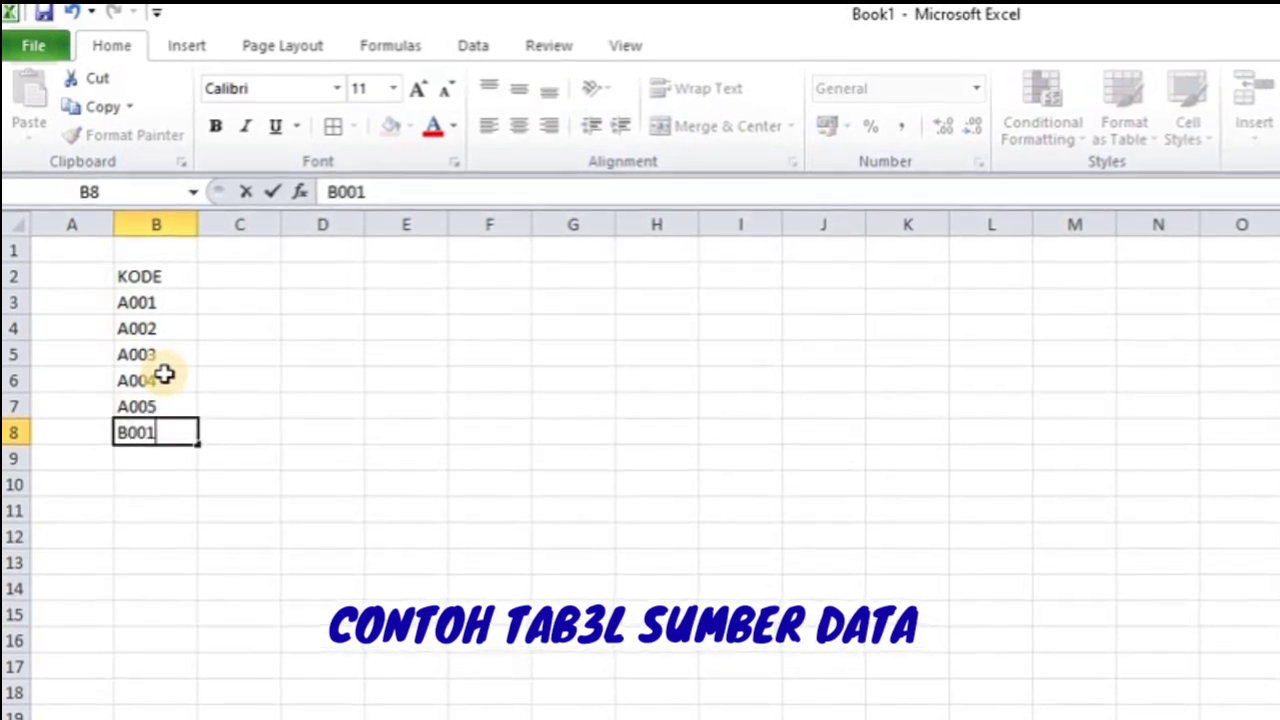
key(Return)
text(B)
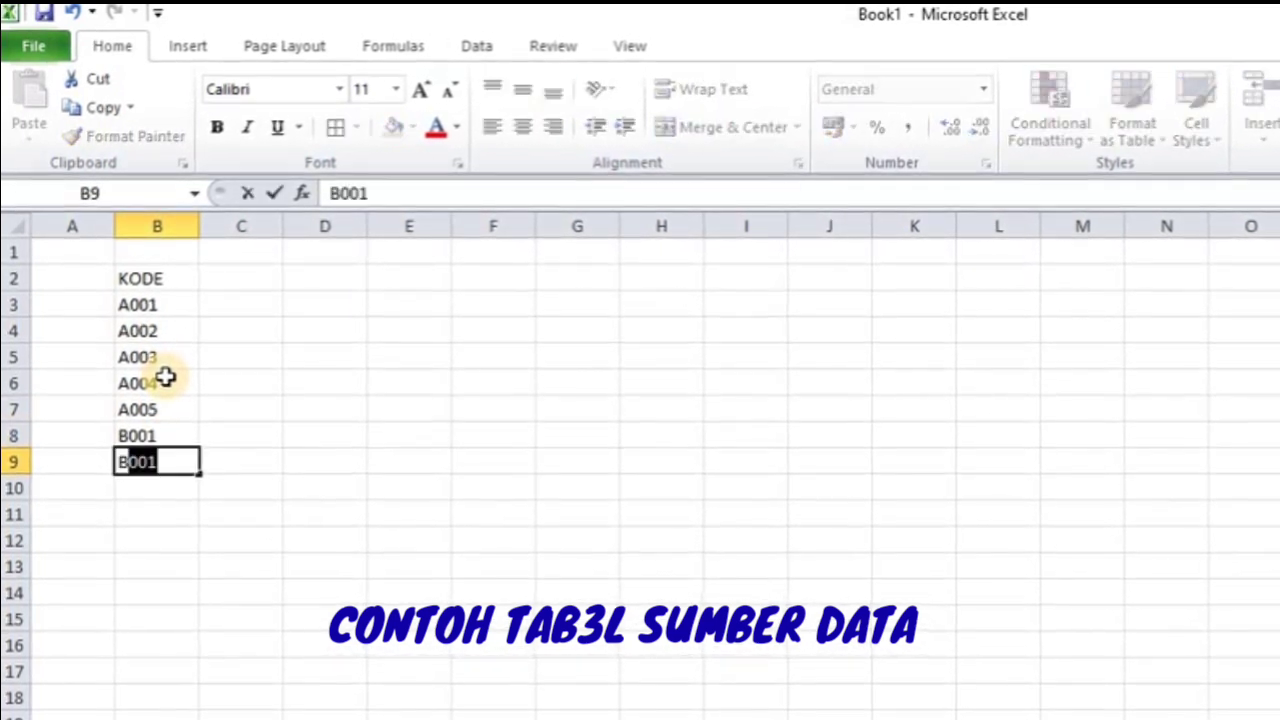
text(002)
key(Return)
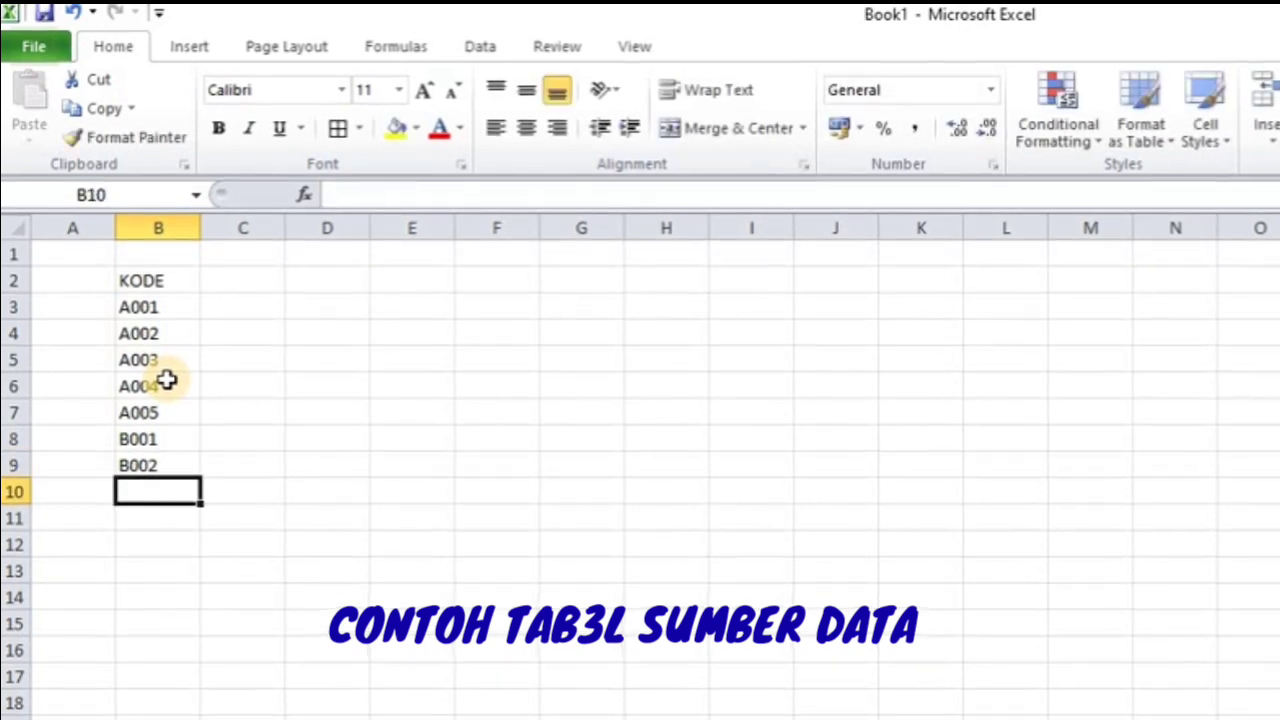
text(B003)
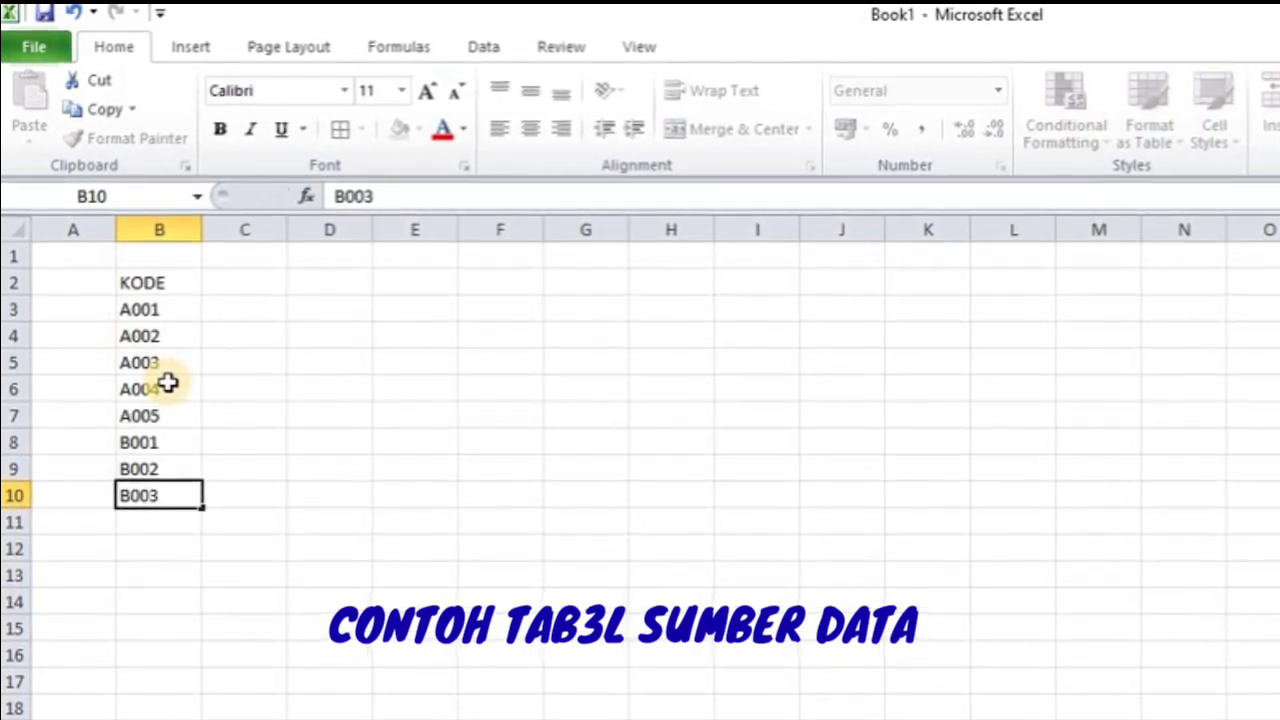
key(Return)
text(B004)
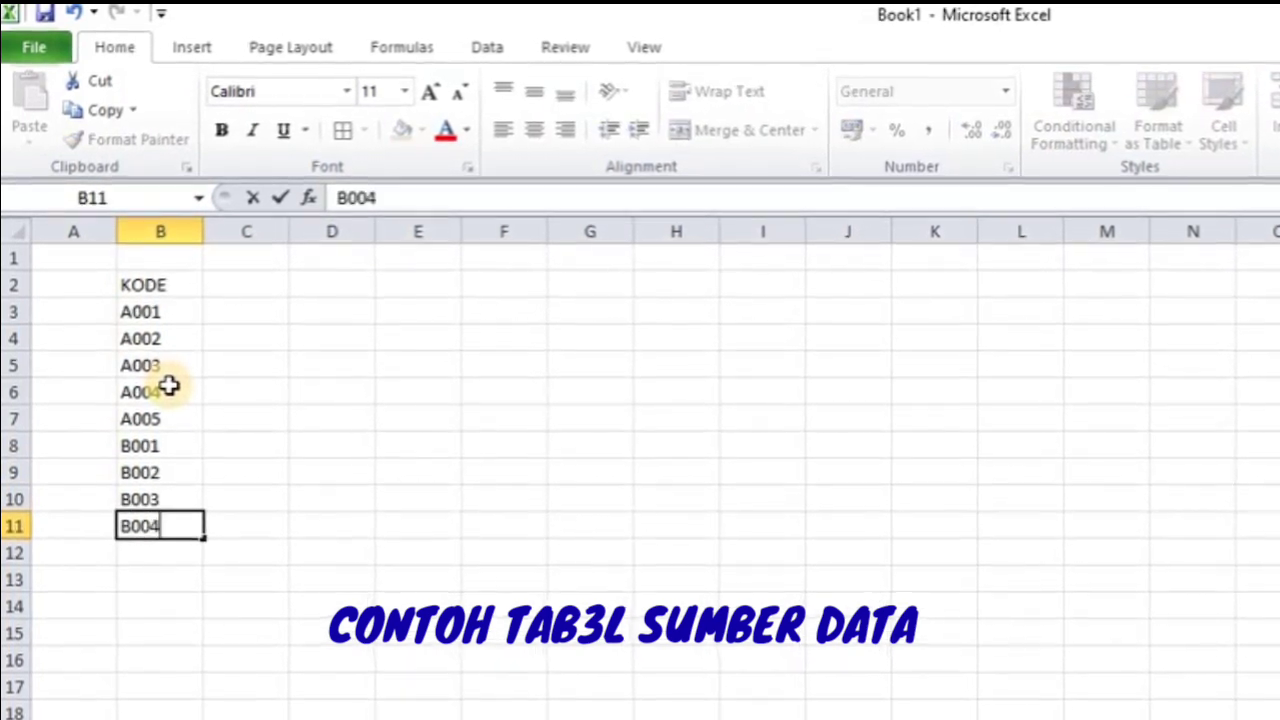
key(Return)
text(B00)
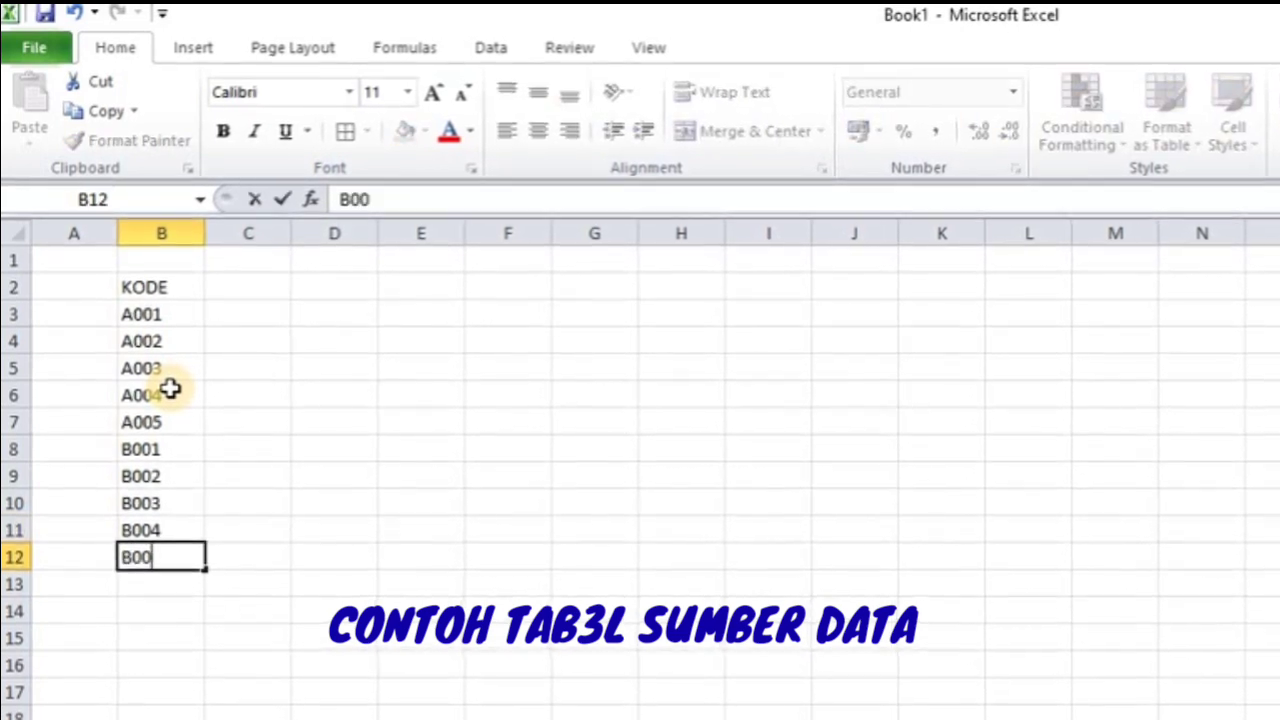
text(5)
Enter item names PC, PRINTER, LAPTOP, MONITOR and POWER BANK in C3:C7
click(268, 318)
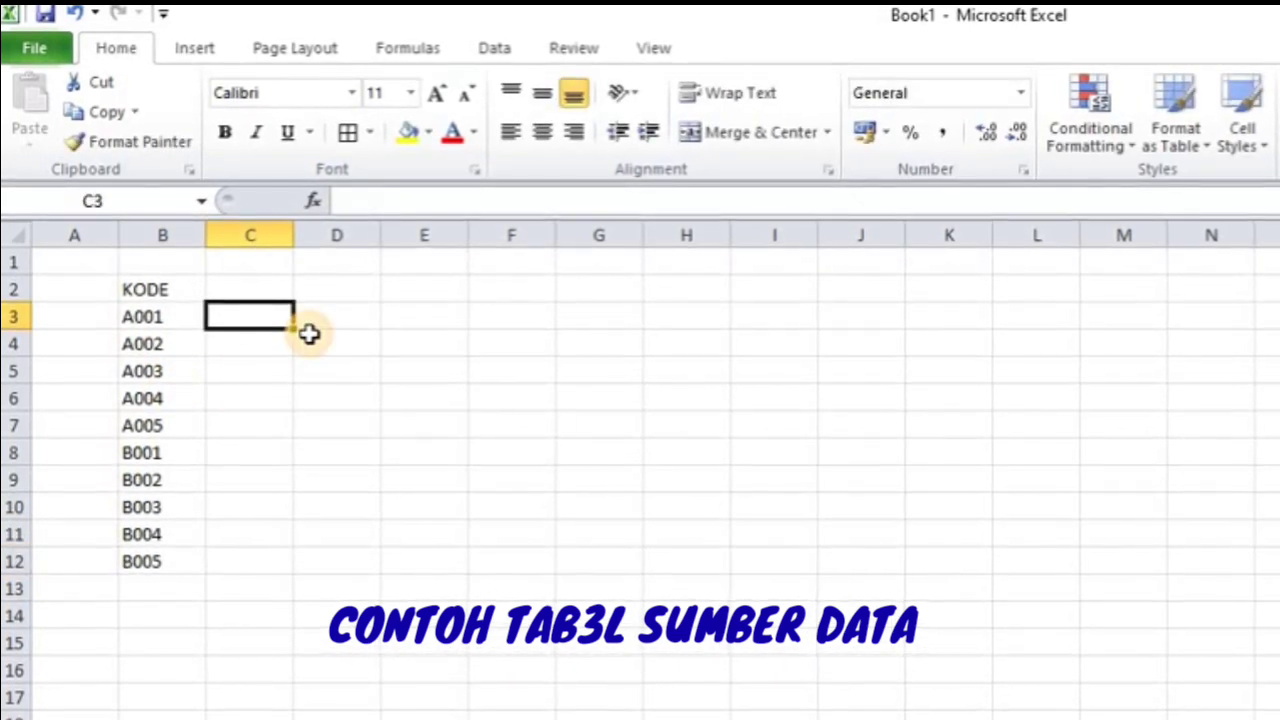
text(PC)
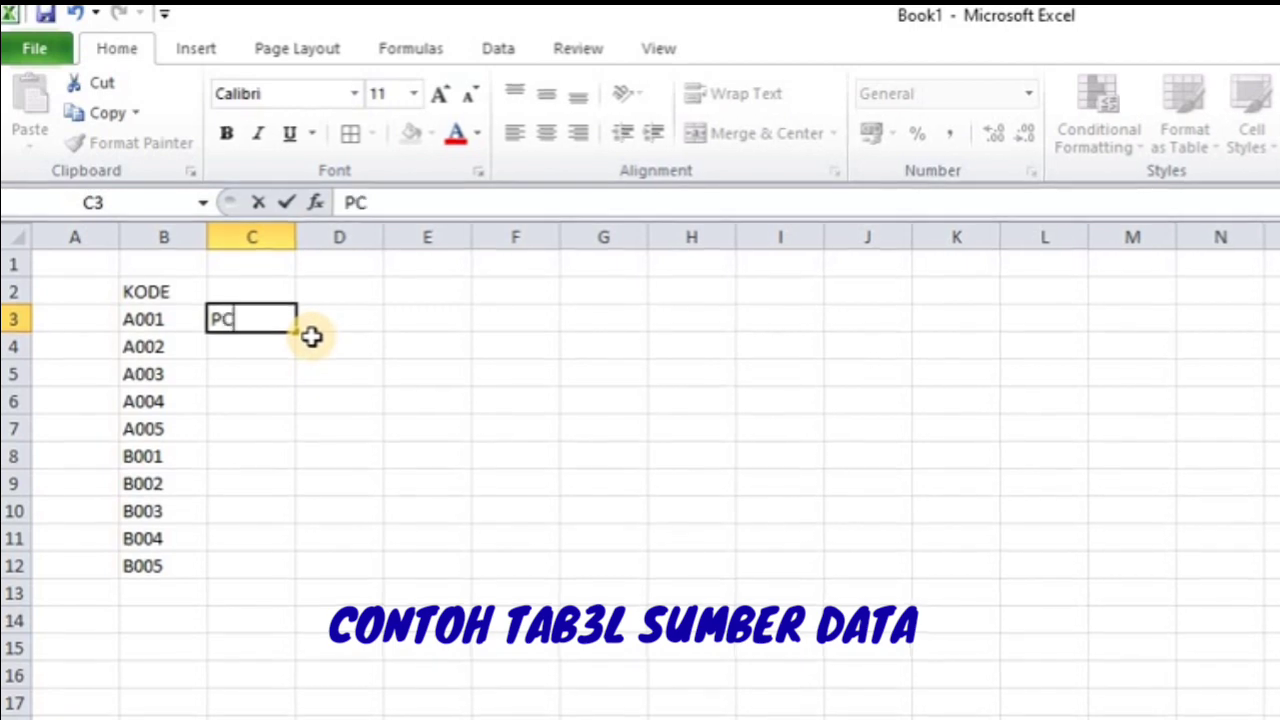
key(Return)
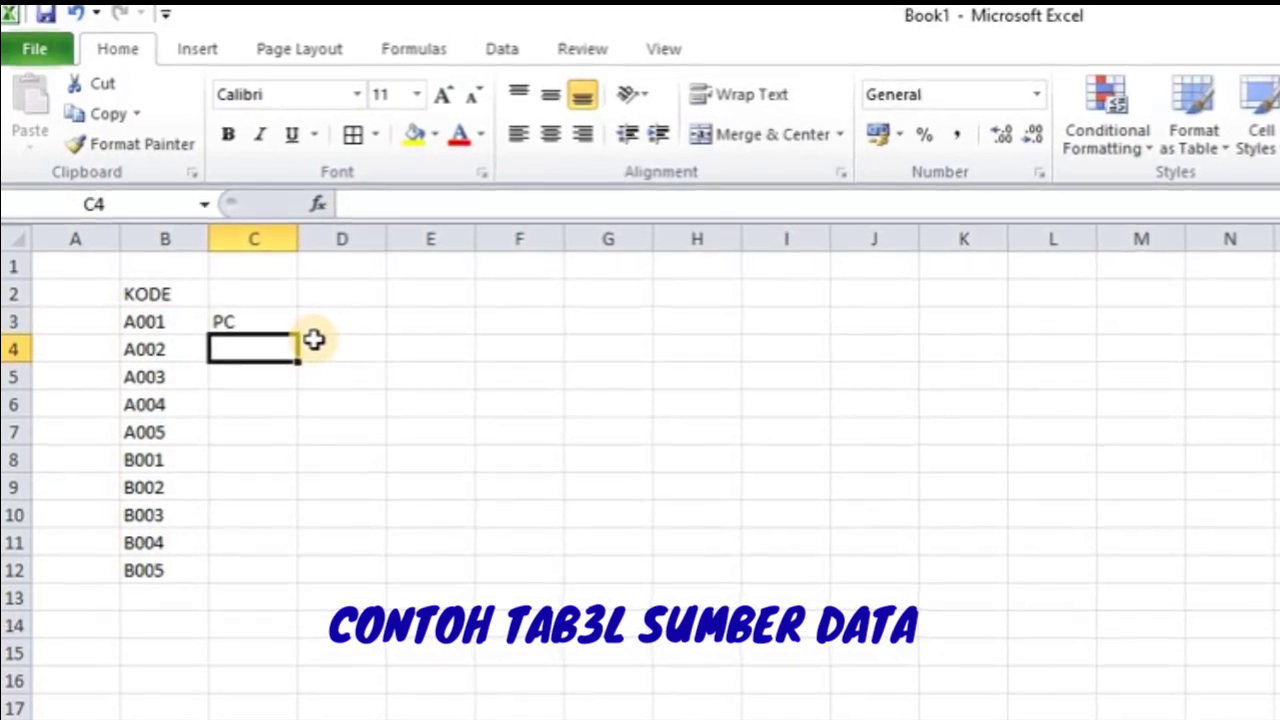
text(PRINTER)
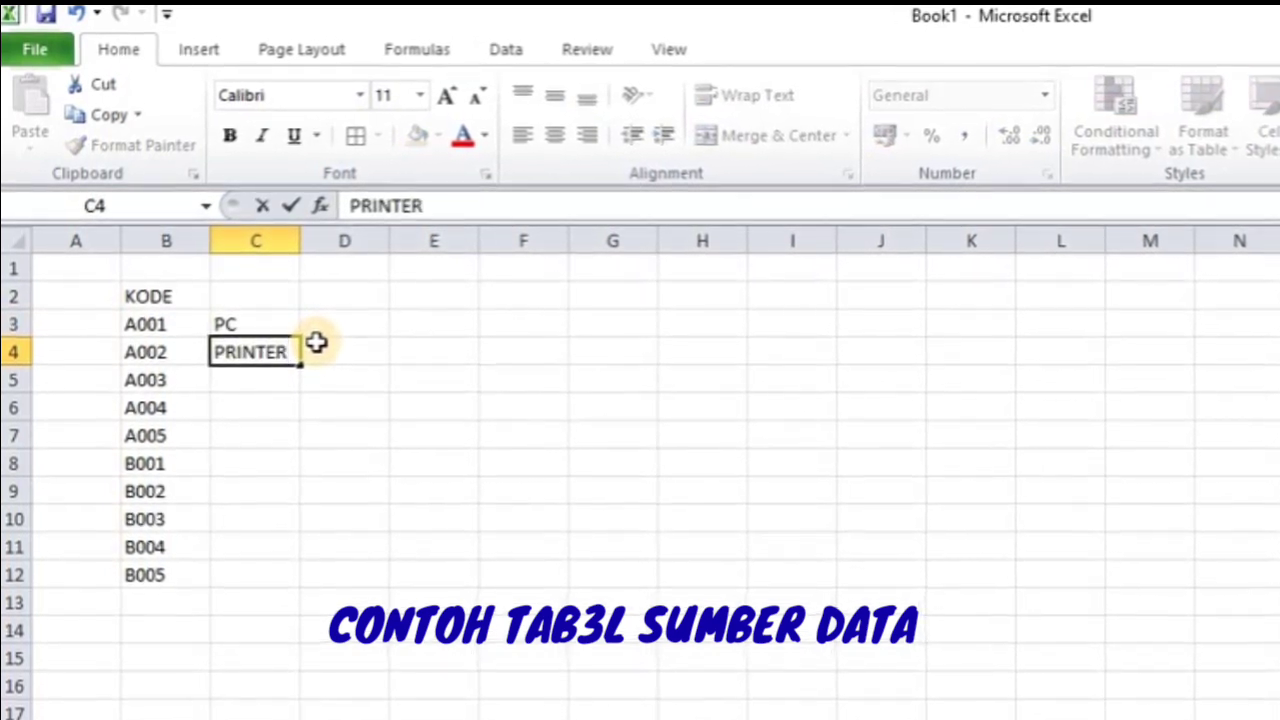
key(Return)
text(LAP)
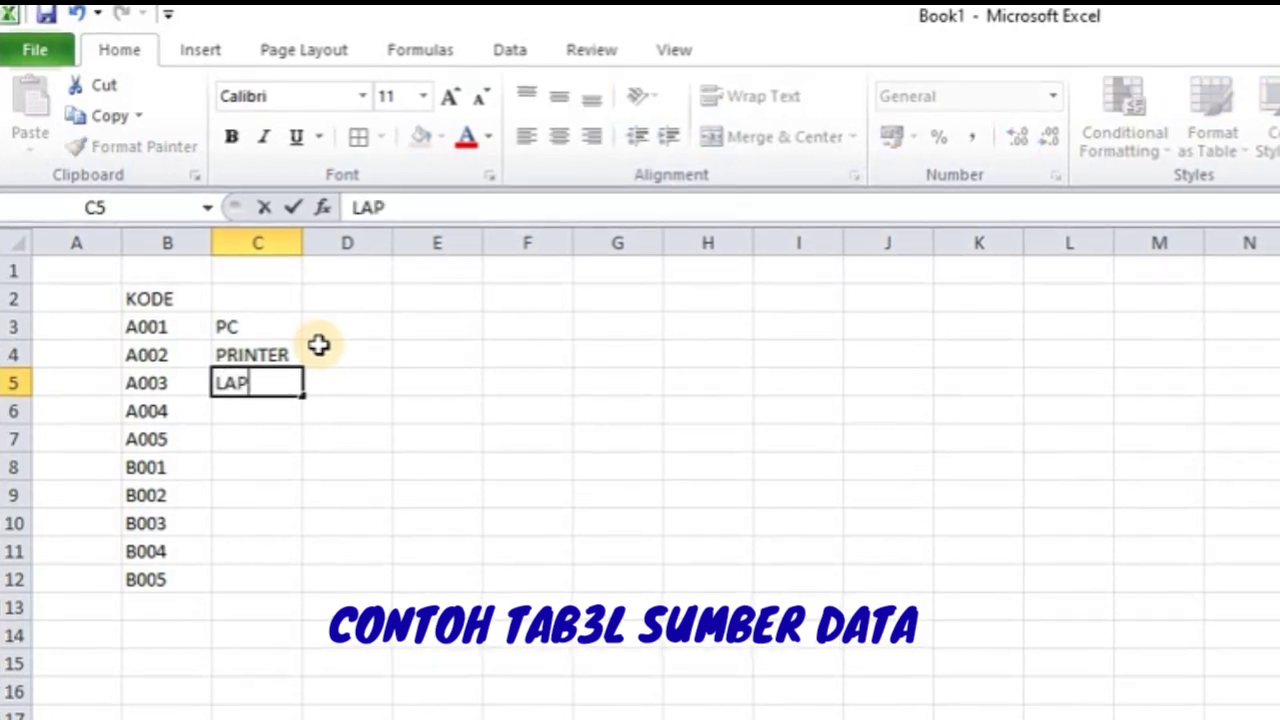
text(TOP)
key(Return)
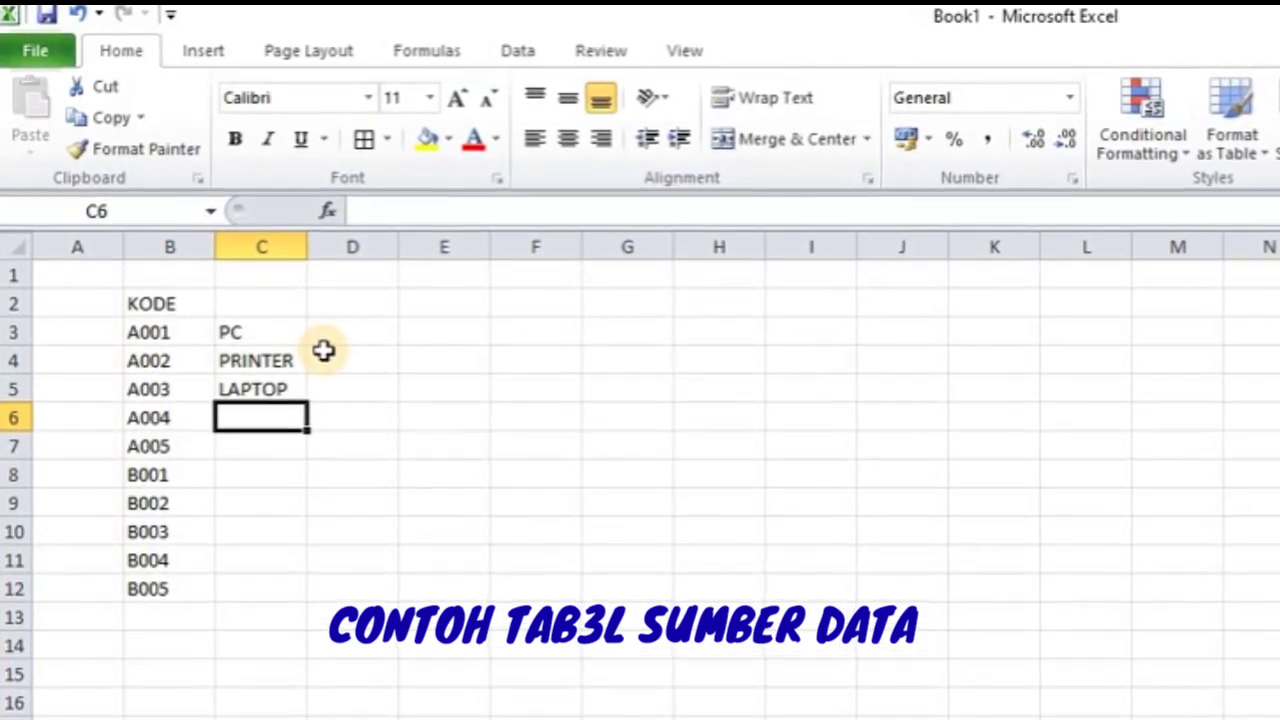
text(MON)
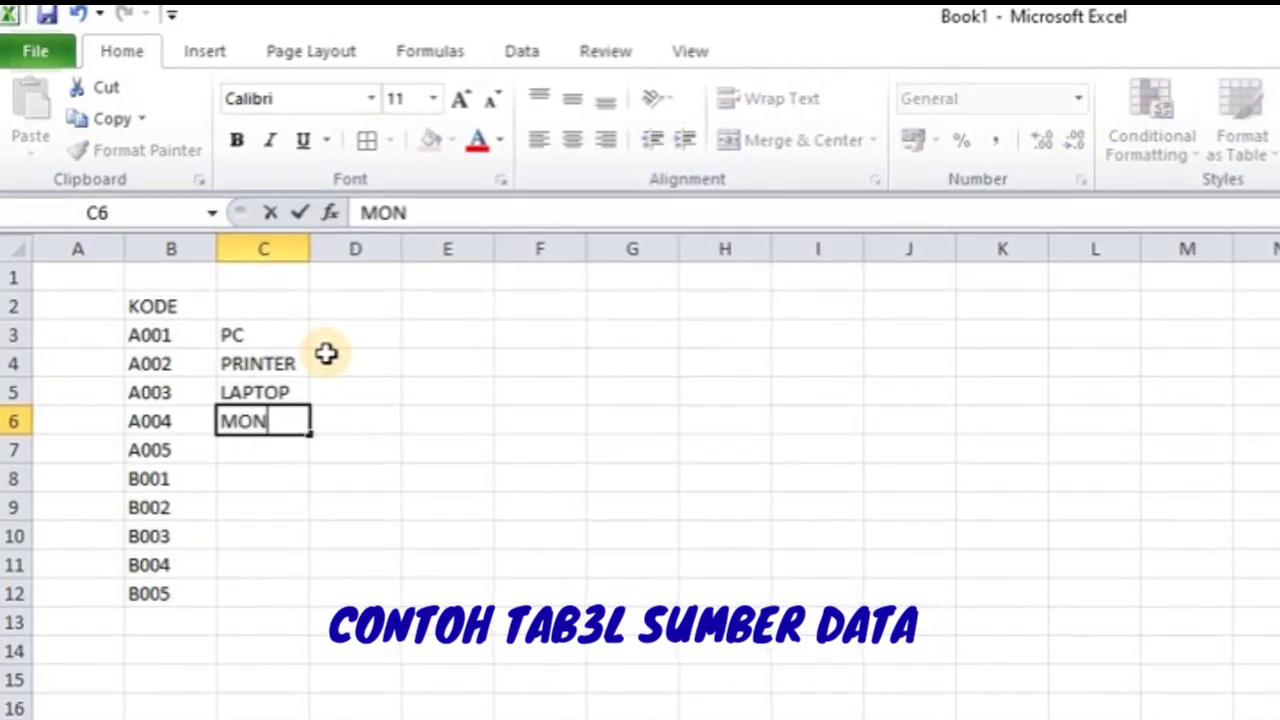
text(ITOR)
key(Return)
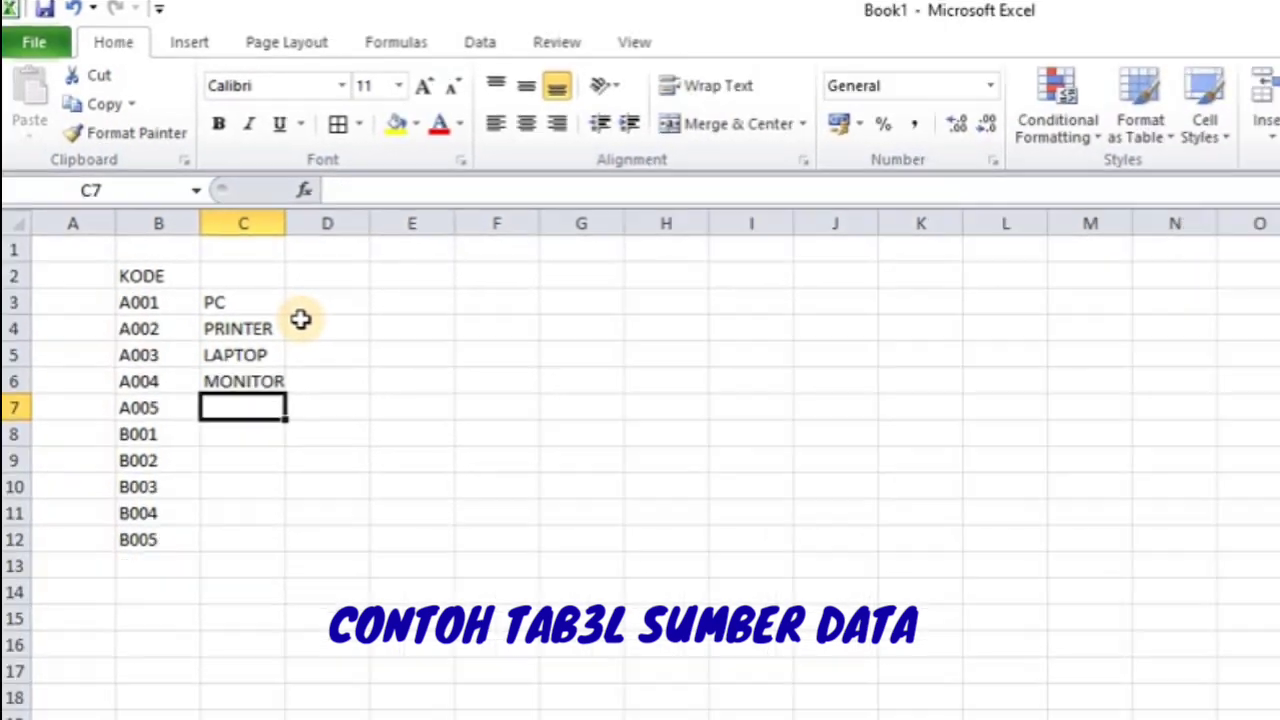
text(PO)
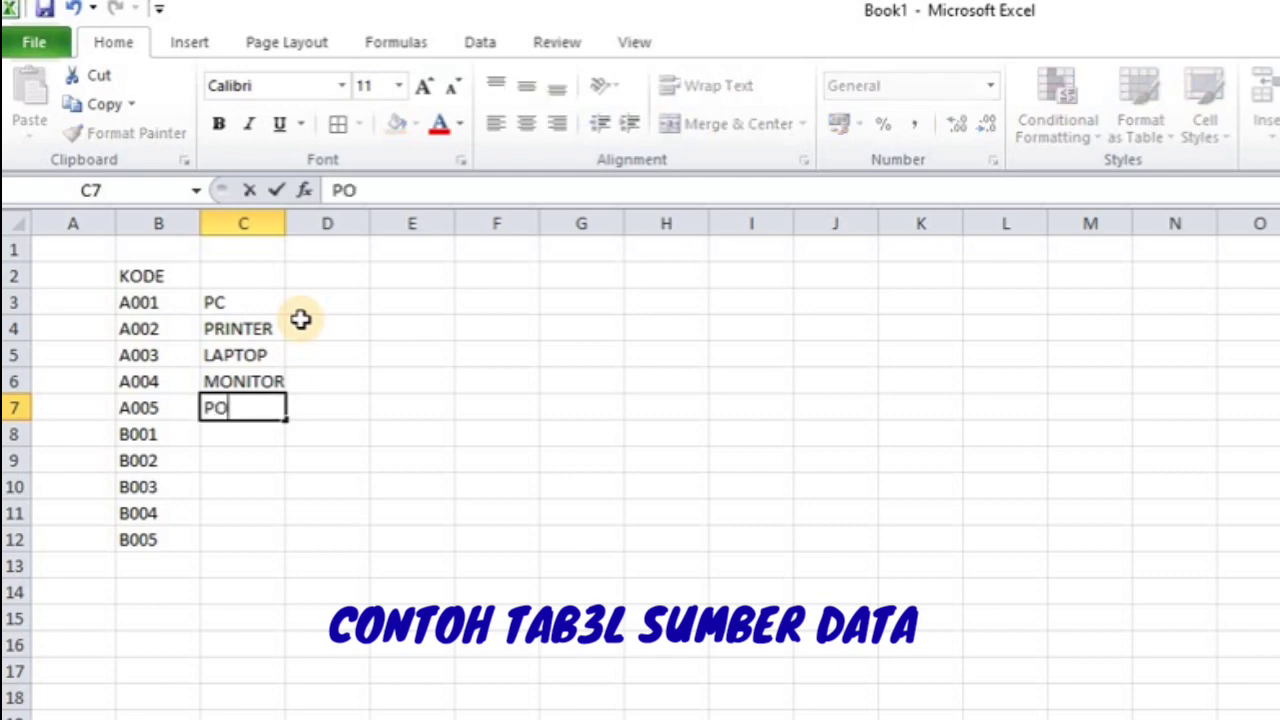
text(WER BANK)
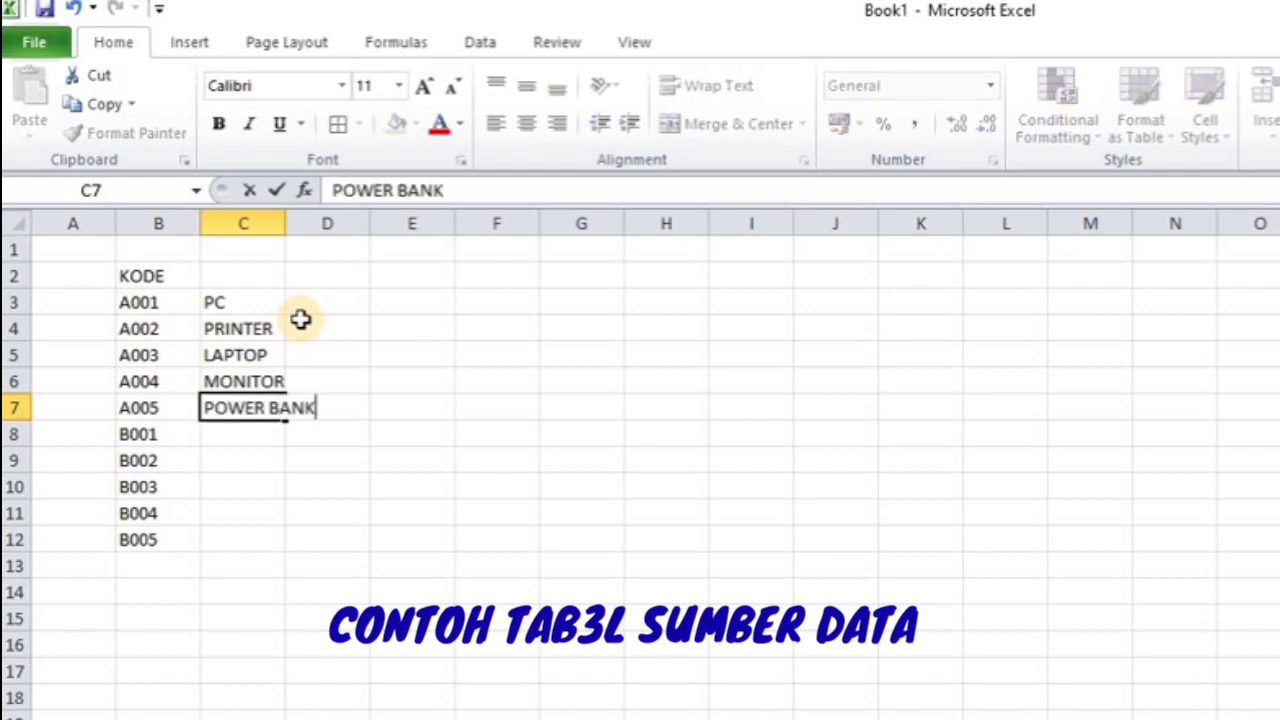
key(Return)
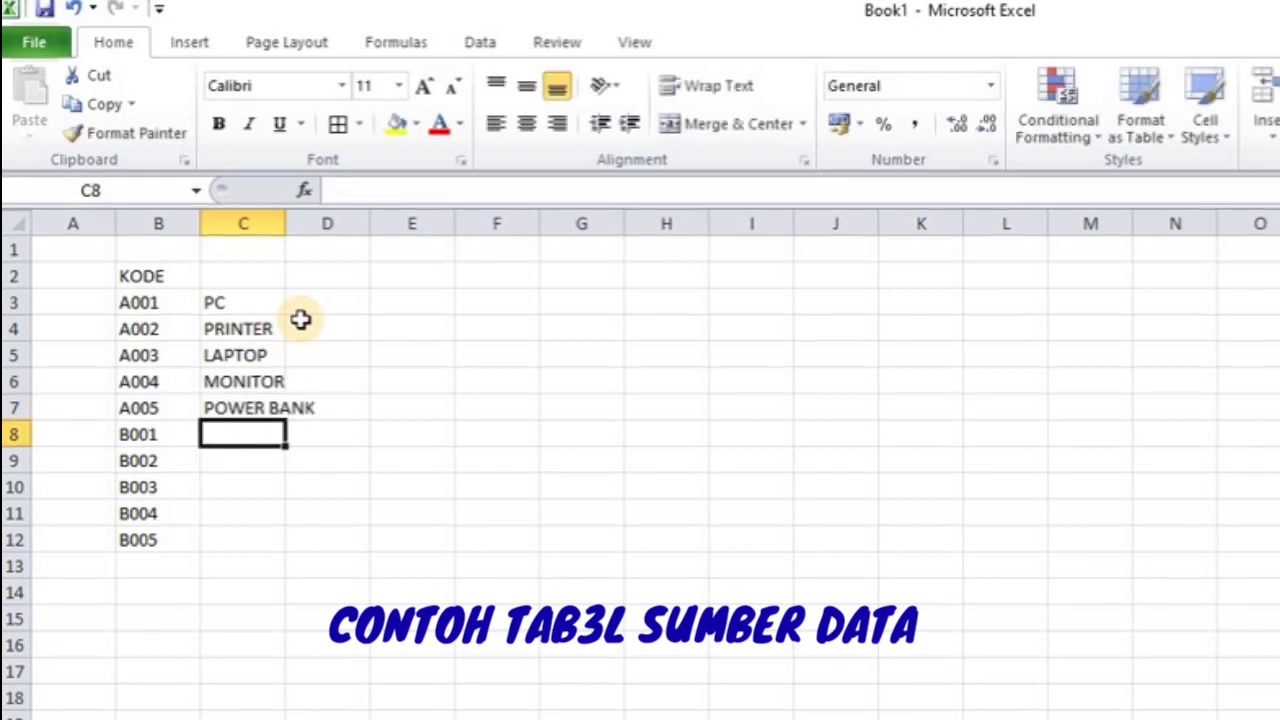
Enter item names SCANNER, HANDPHONE, SPEAKER, KIPAS ANGIN and RAK in C8:C12
text(S)
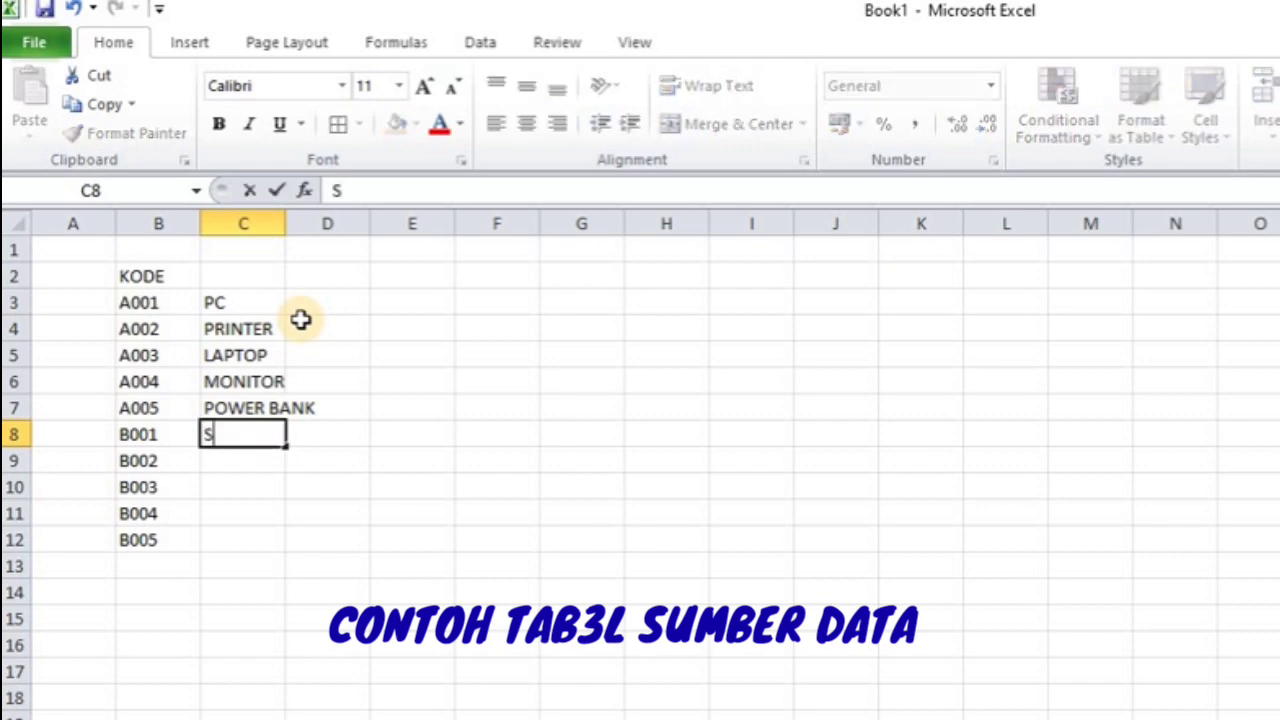
text(CANNER)
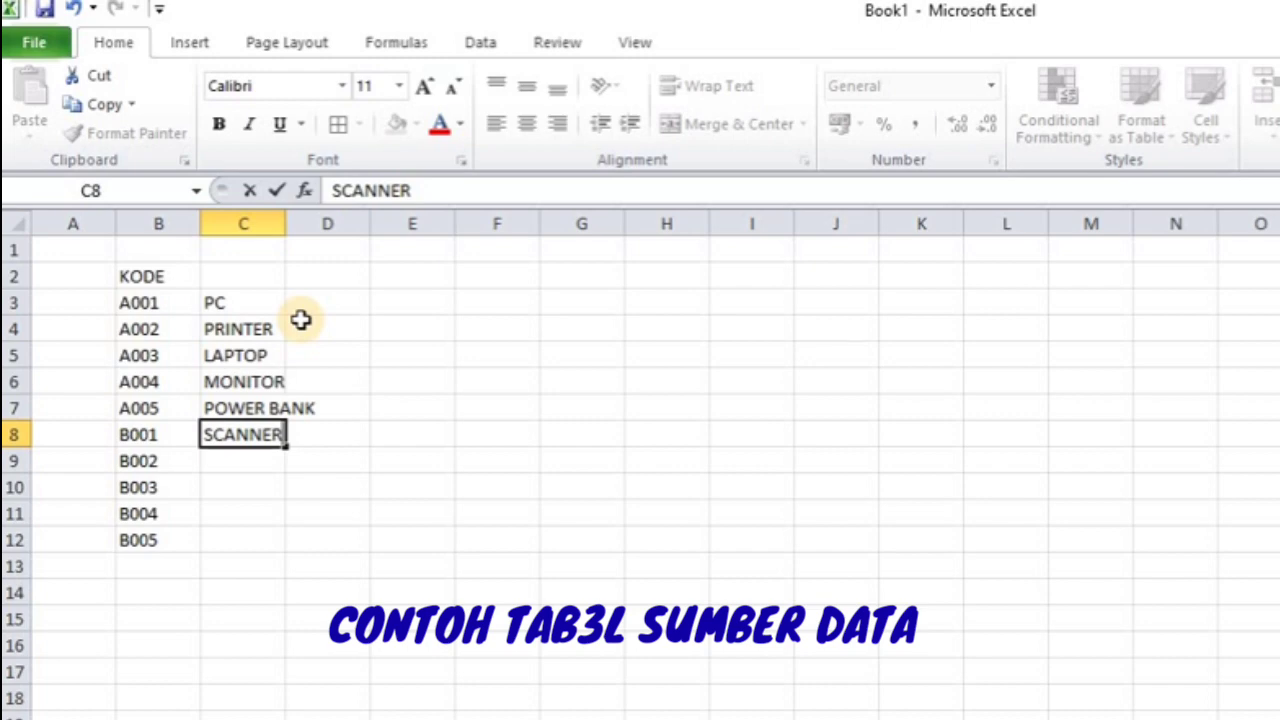
key(Return)
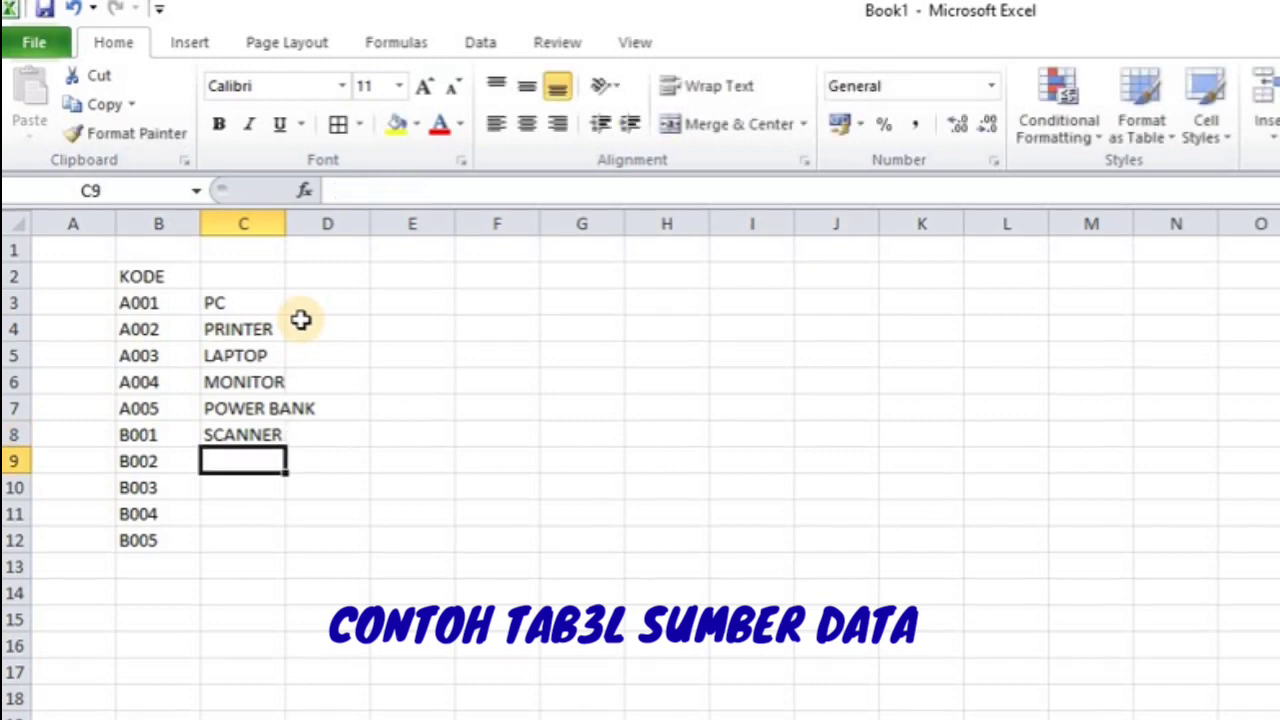
text(HANDPHONE)
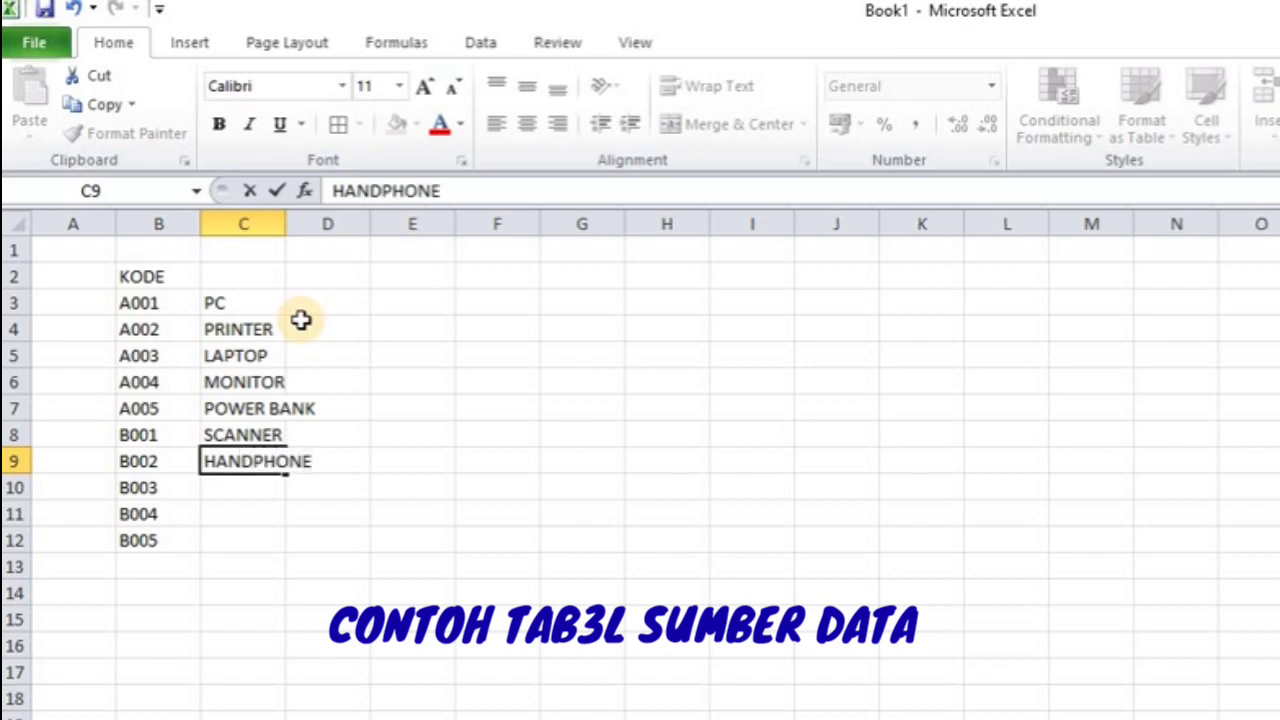
key(Return)
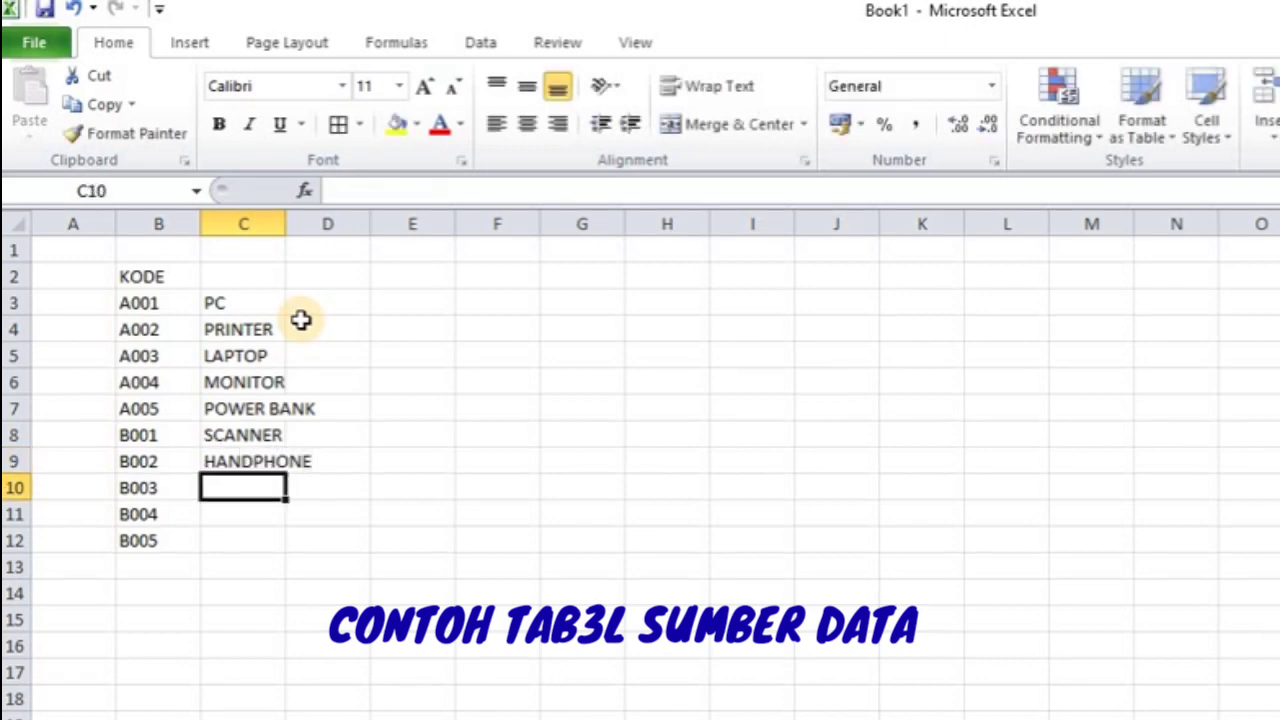
text(SPEAKER)
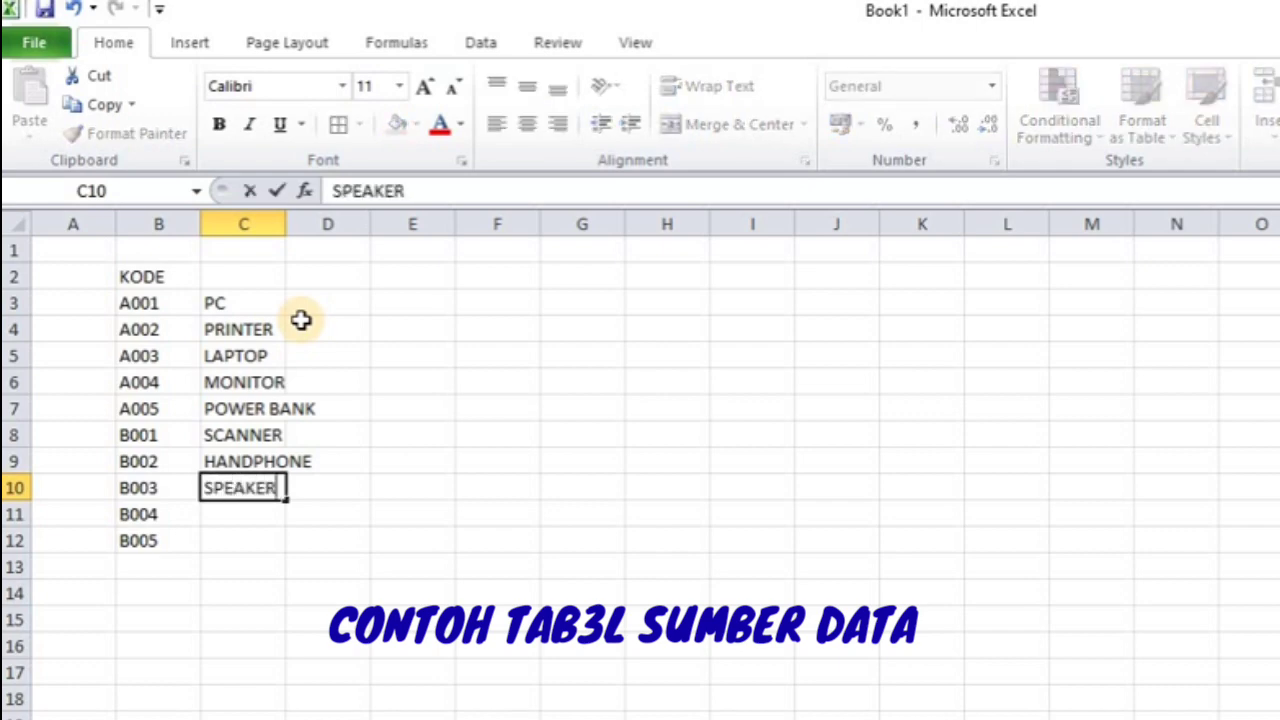
key(Return)
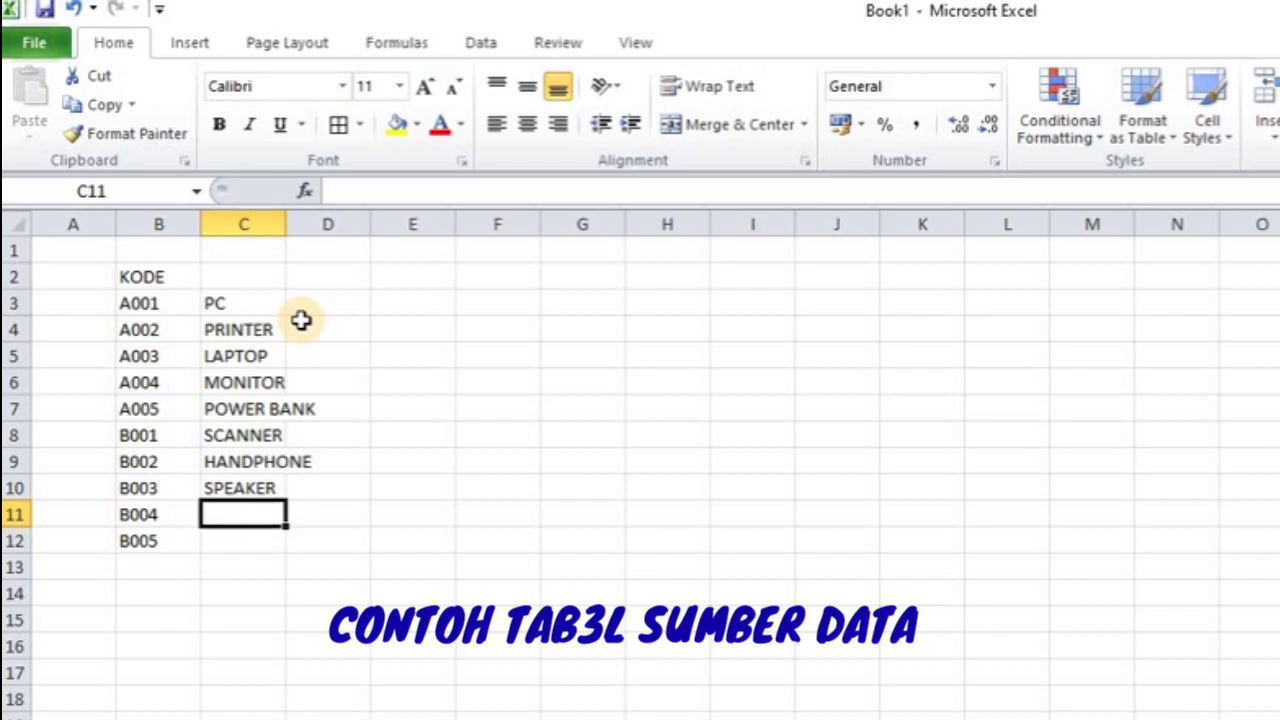
text(KIPAS ANG)
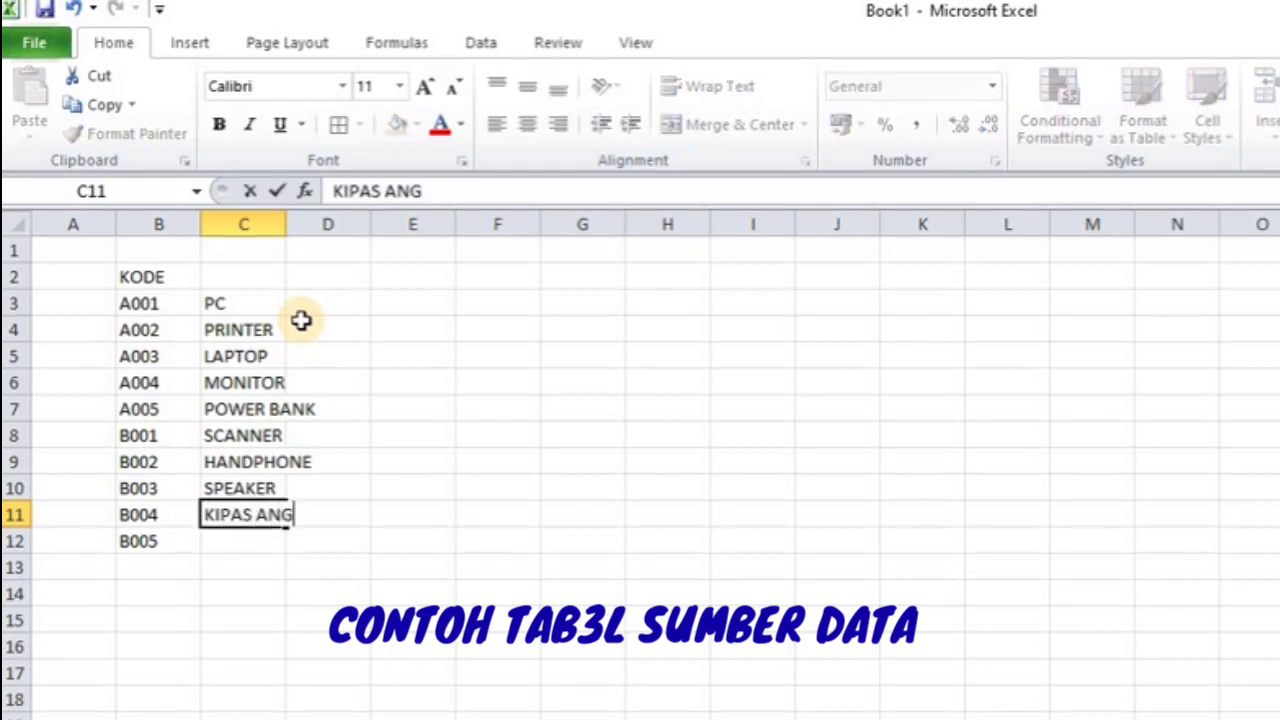
text(IN)
key(Return)
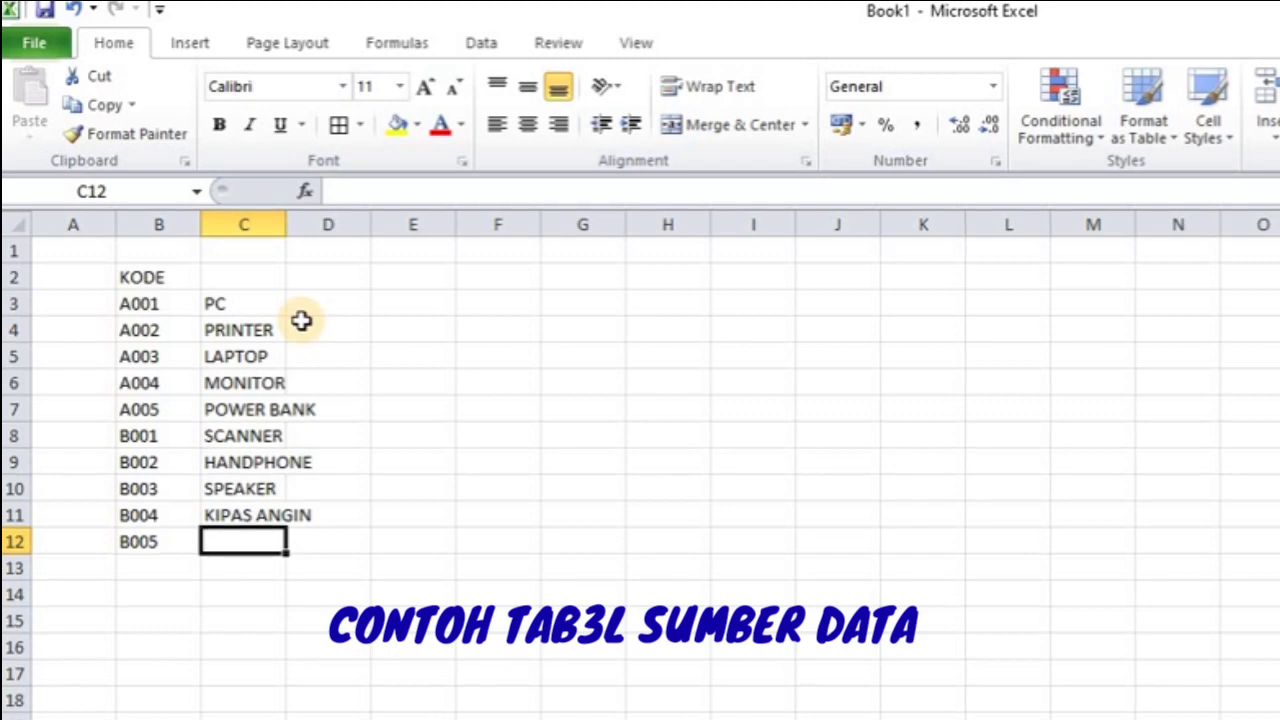
text(RAK)
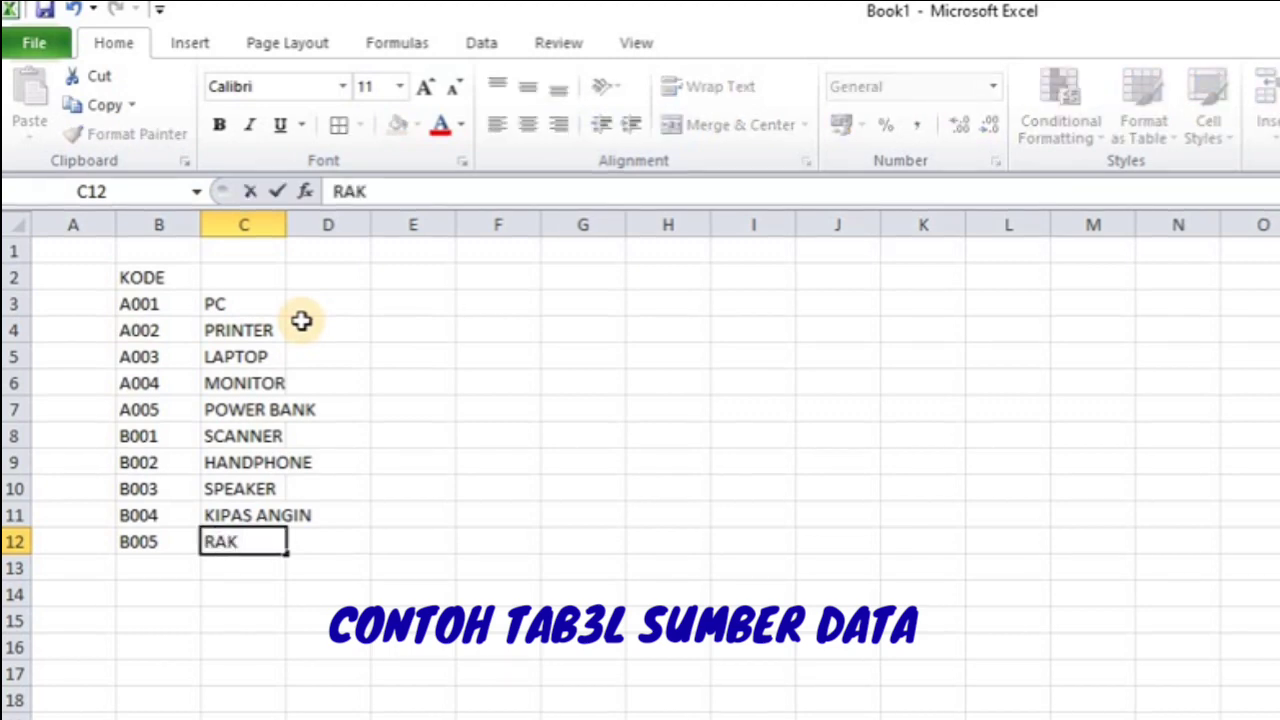
key(Return)
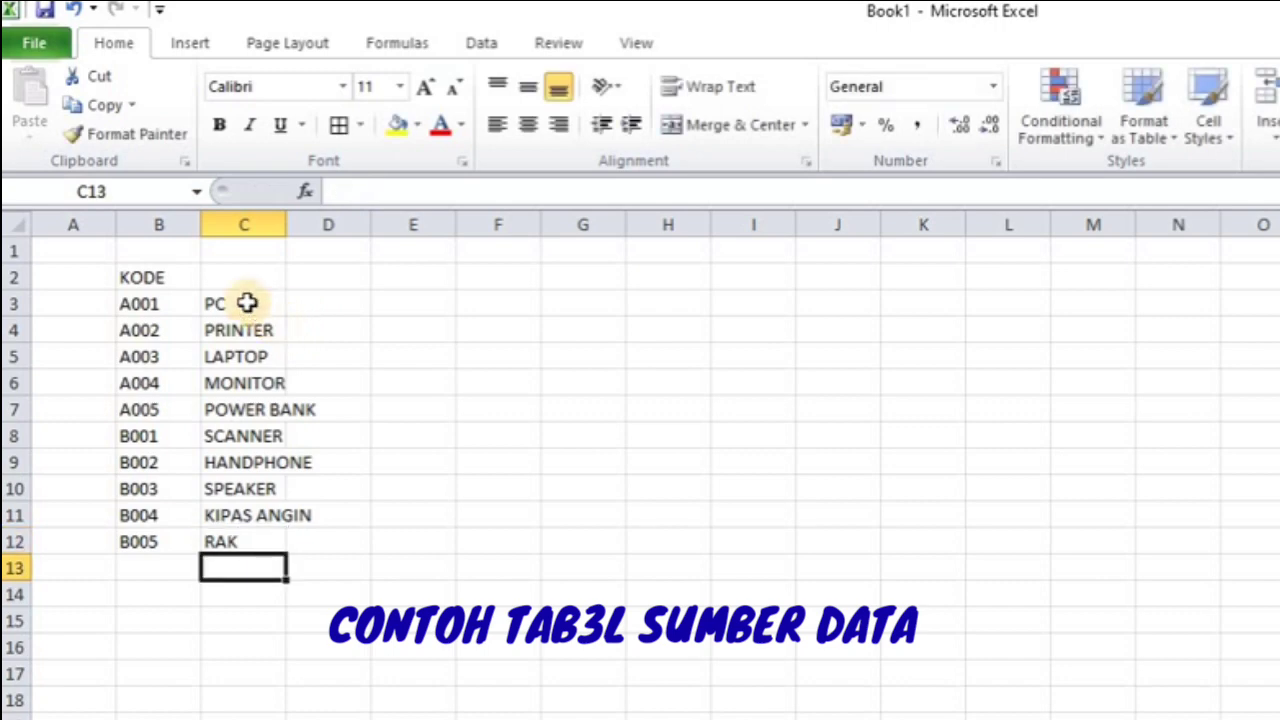
Put the heading NAMA BARANG in C2 and widen column C so it shows fully
click(258, 282)
text(NAMA)
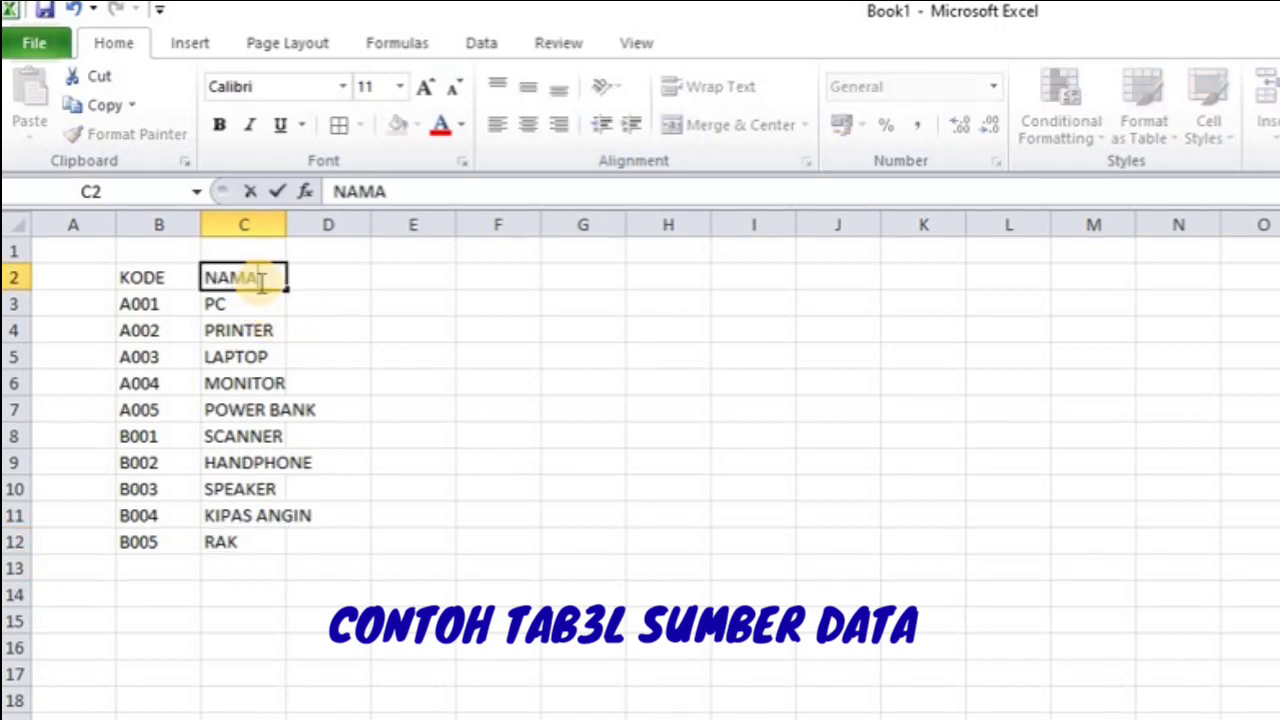
text( BARANG)
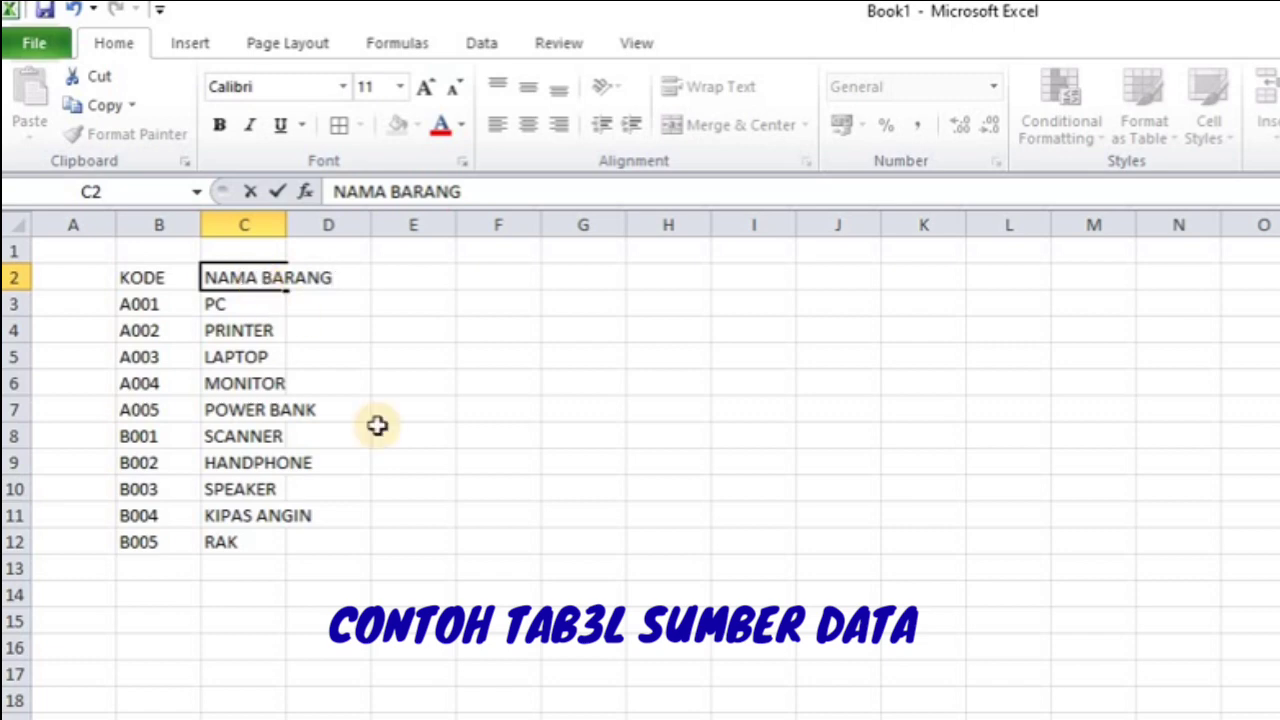
click(395, 487)
drag(285, 218, 335, 218)
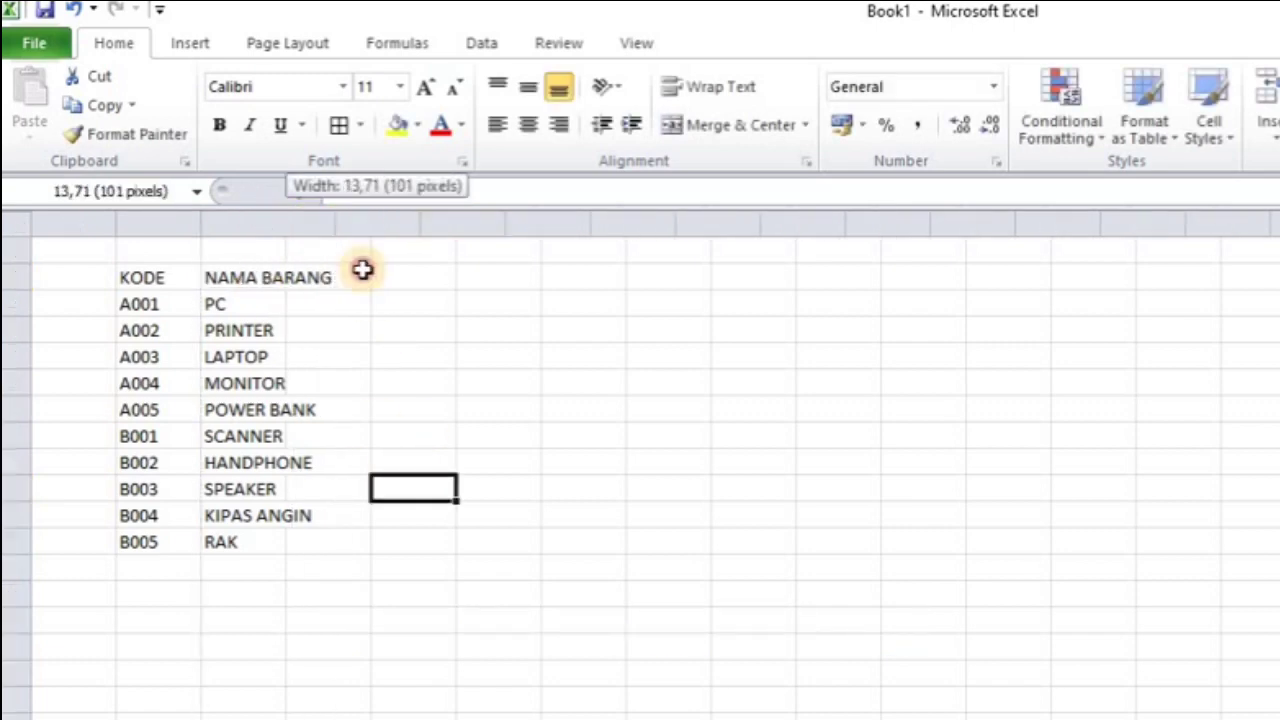
click(462, 462)
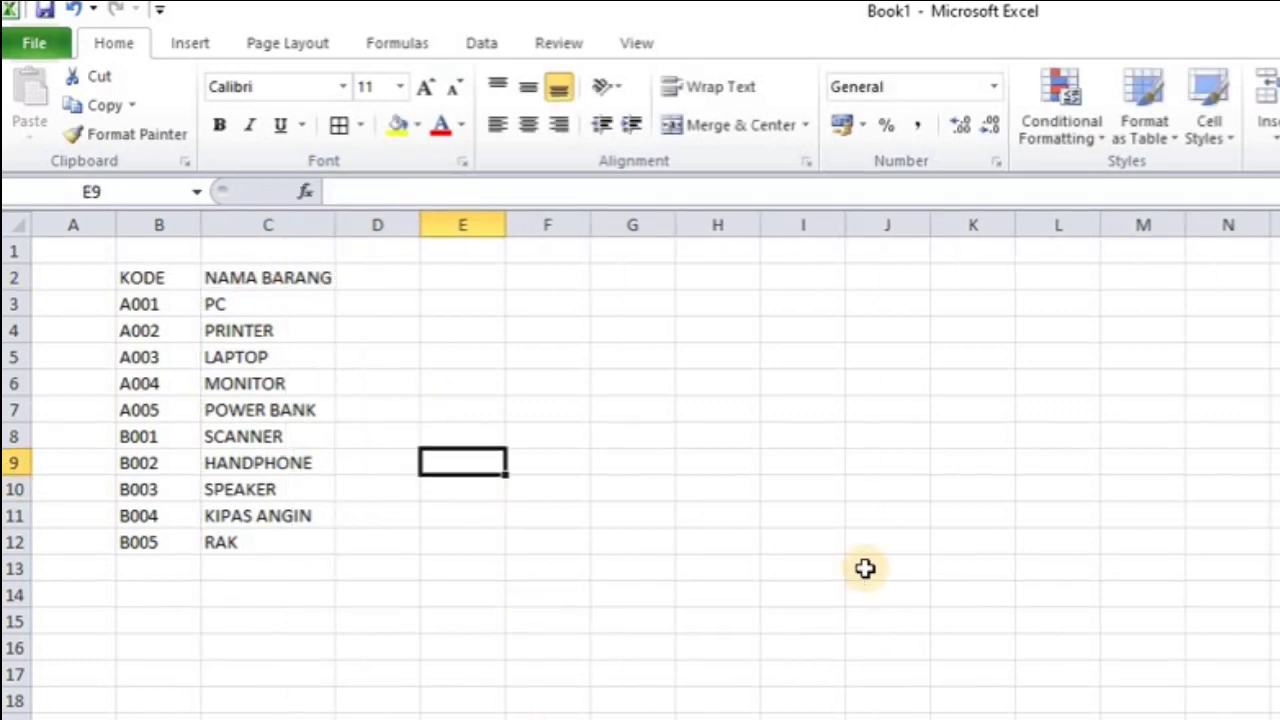
click(886, 543)
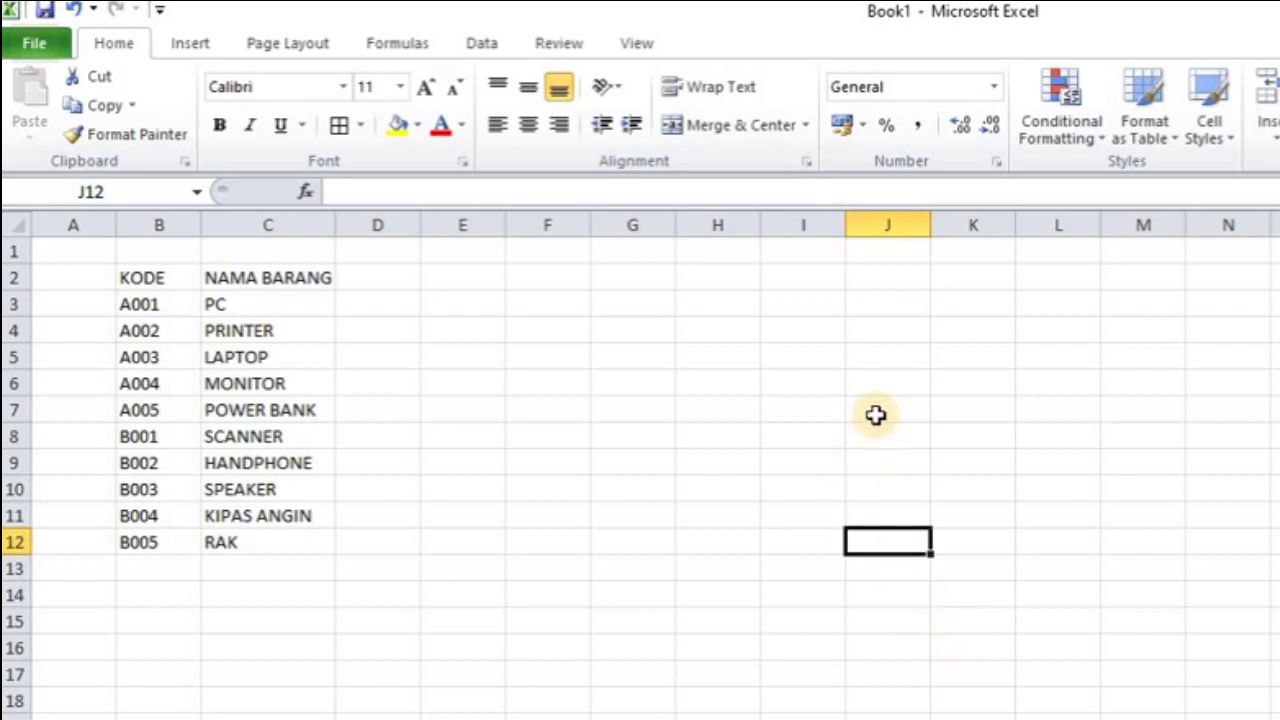
click(888, 331)
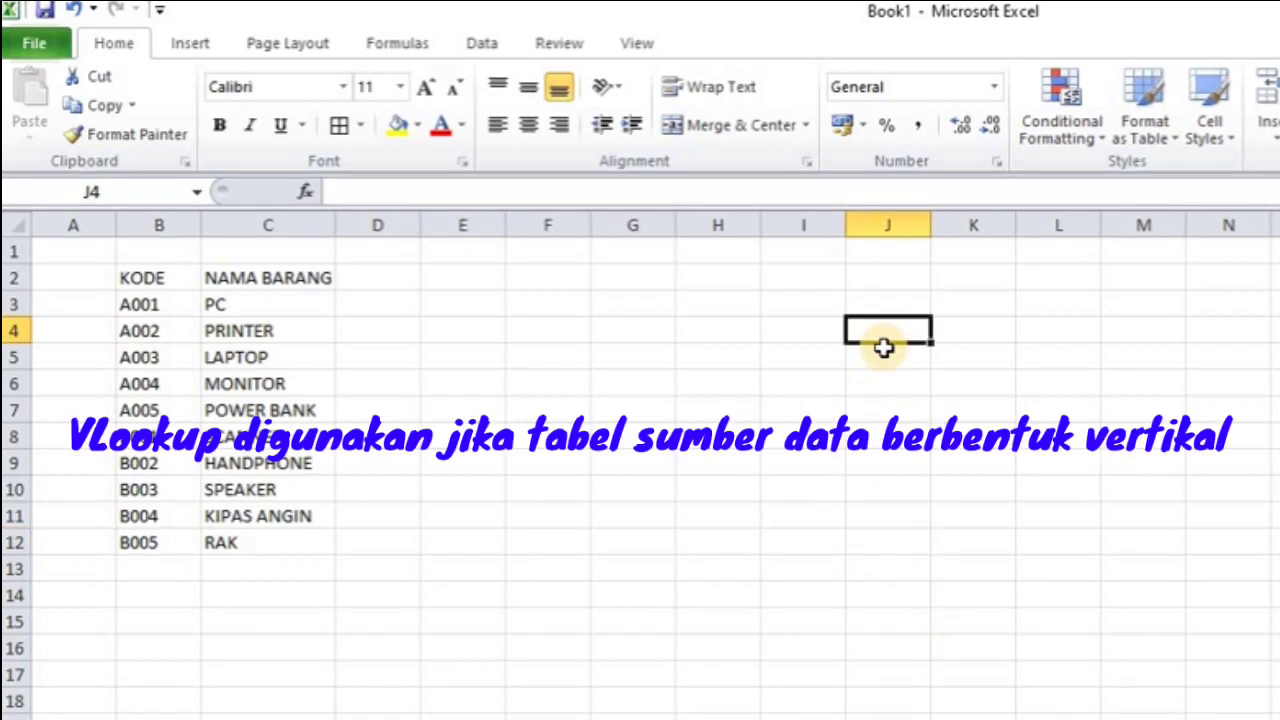
Type the heading VLOOKUP in J4, then codes A004, A001, B002, A003, B003, B005 beneath it
text(VLOOKUP)
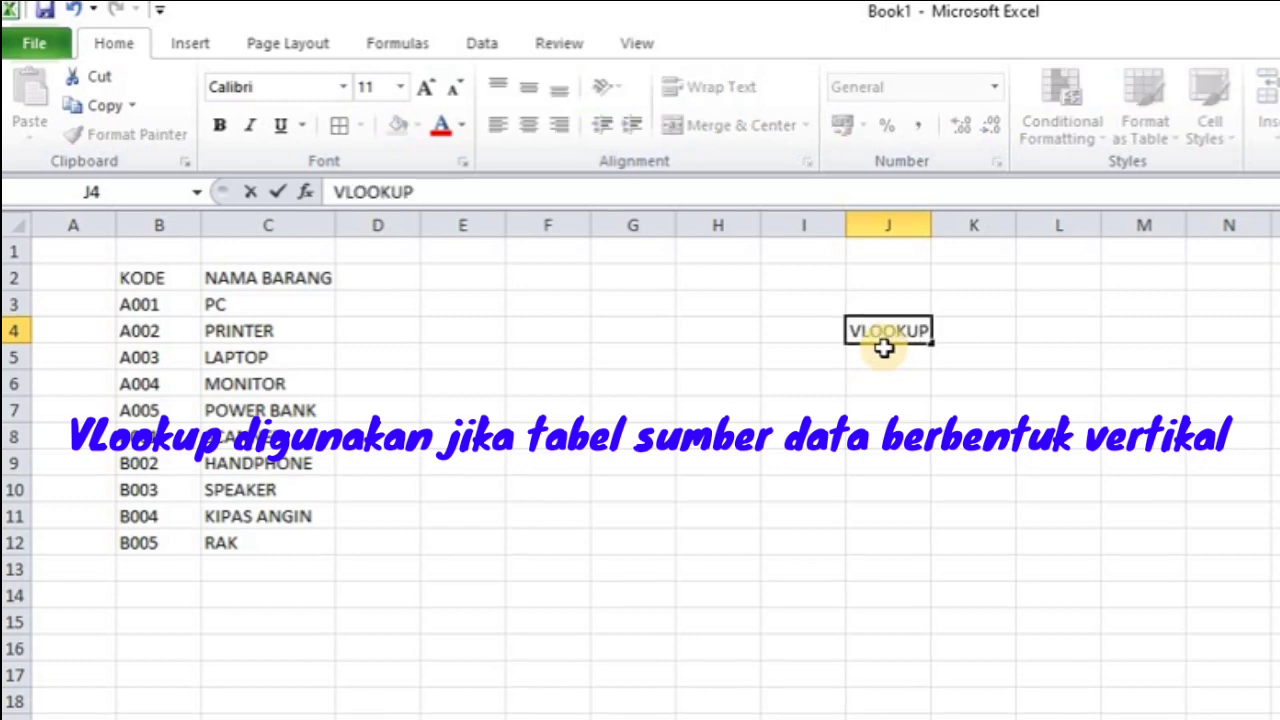
key(Return)
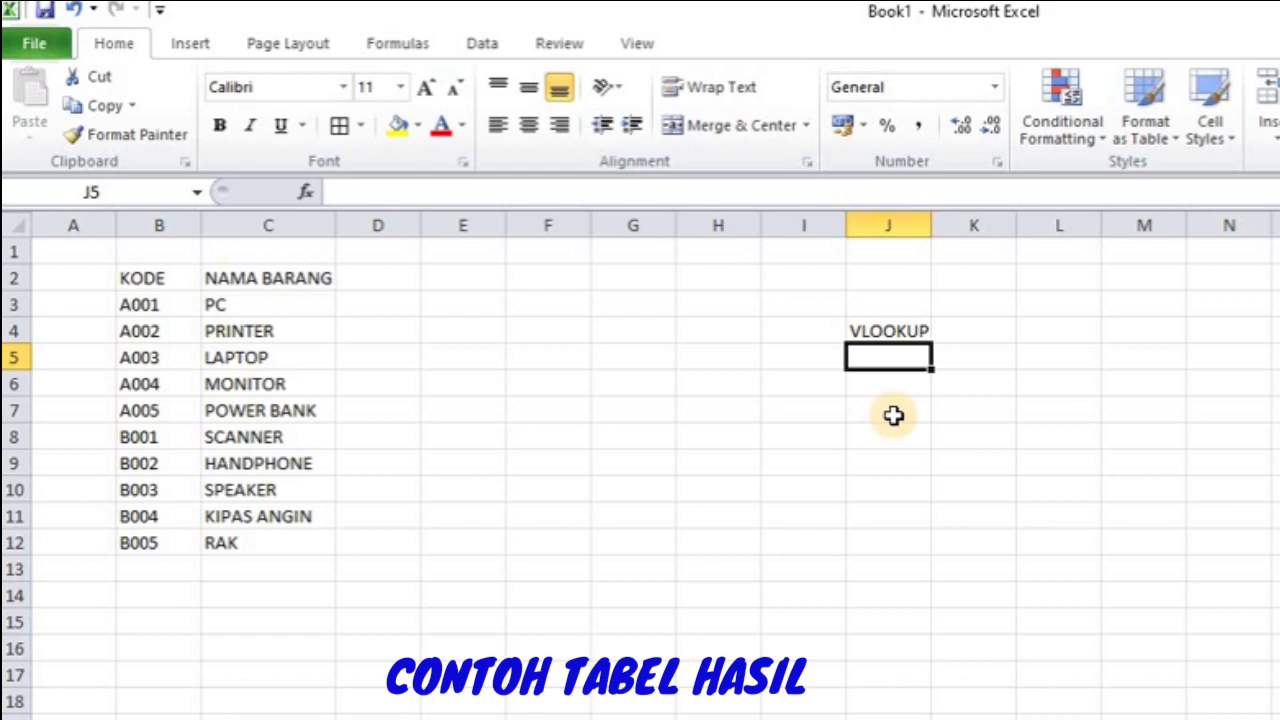
text(A004)
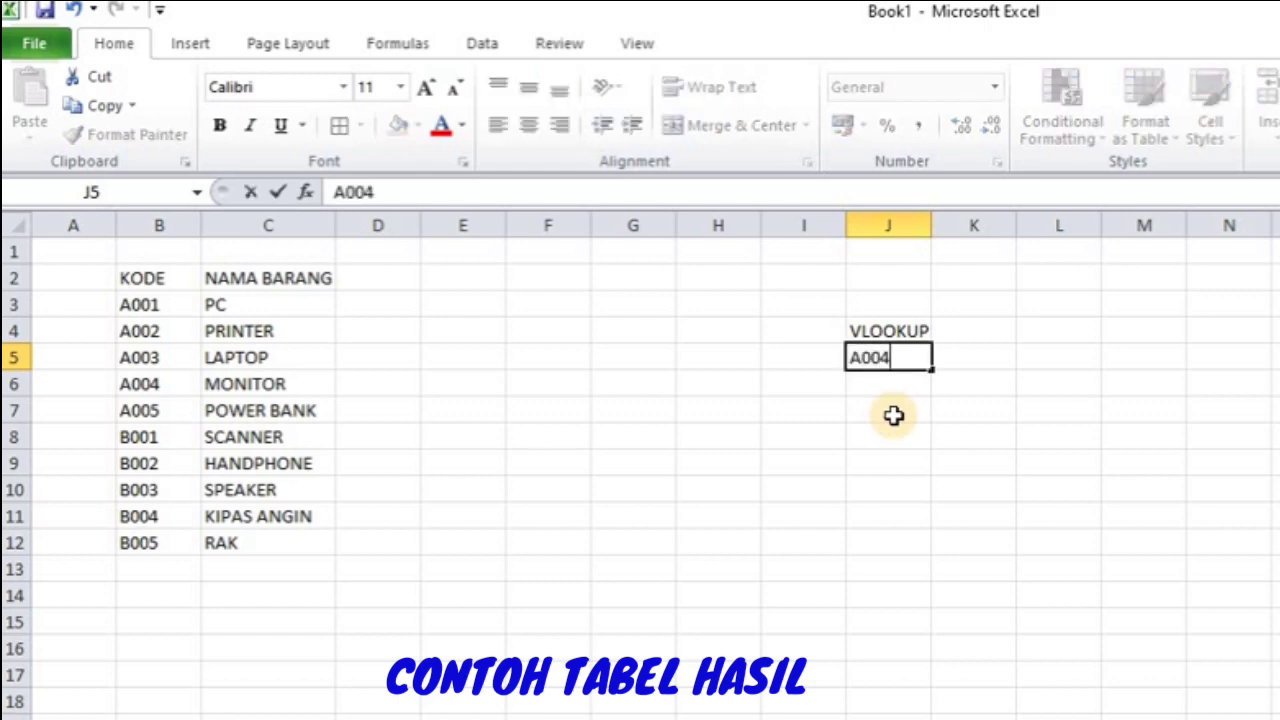
click(884, 386)
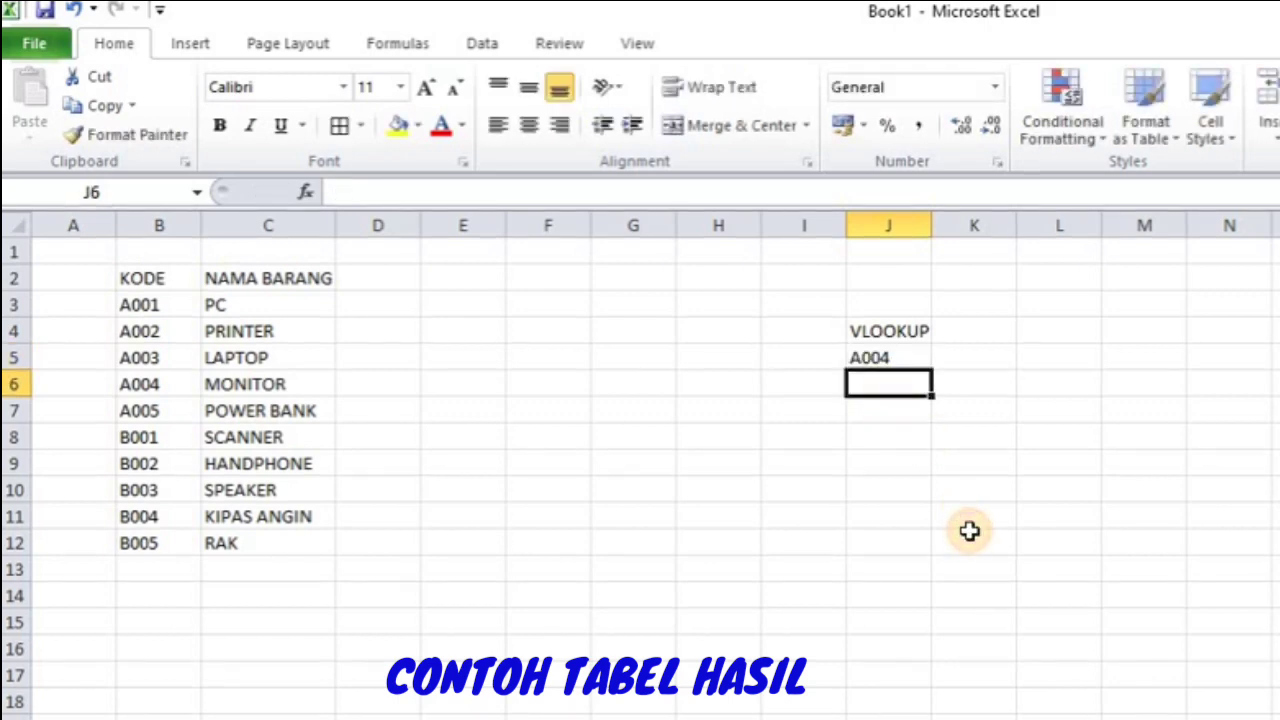
text(A001)
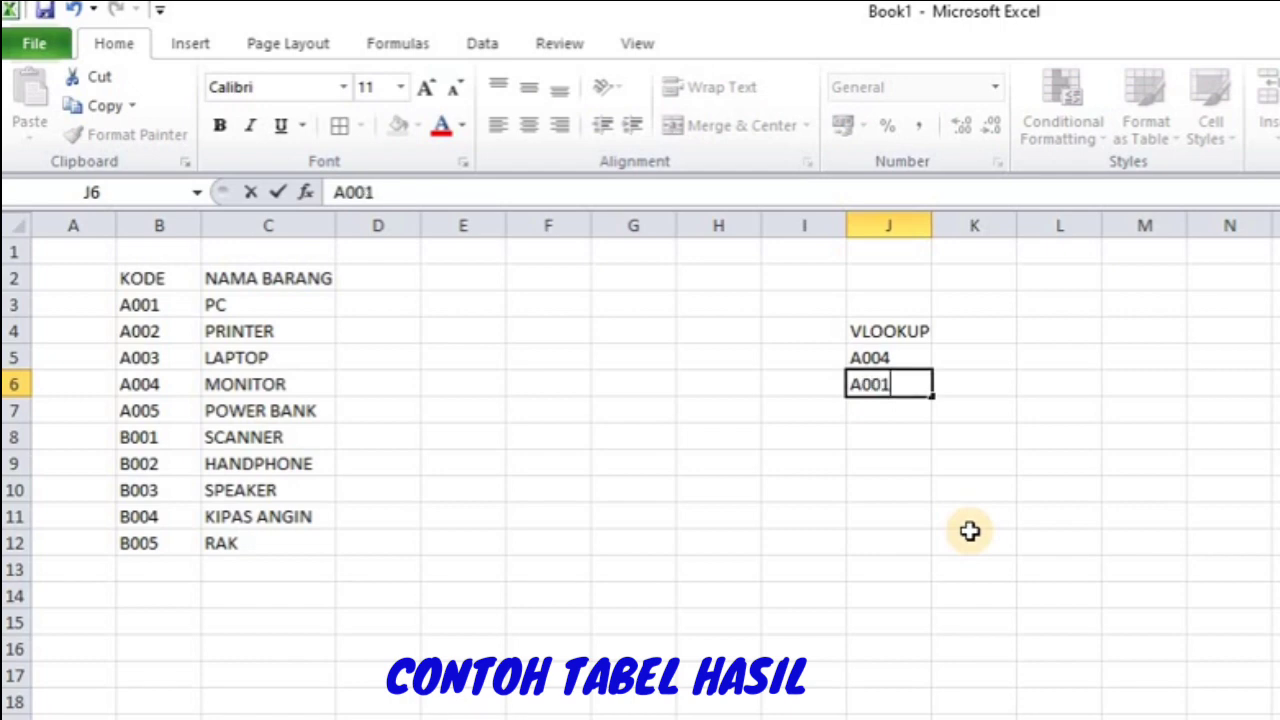
key(Return)
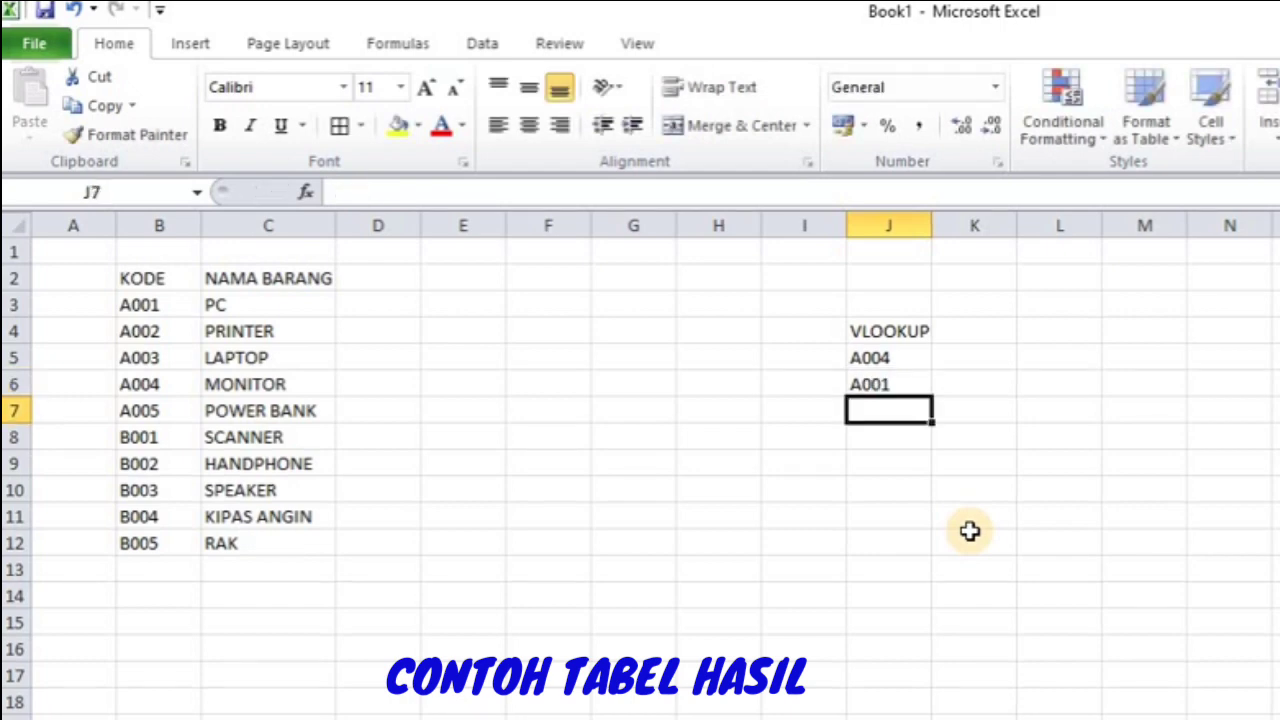
text(B002)
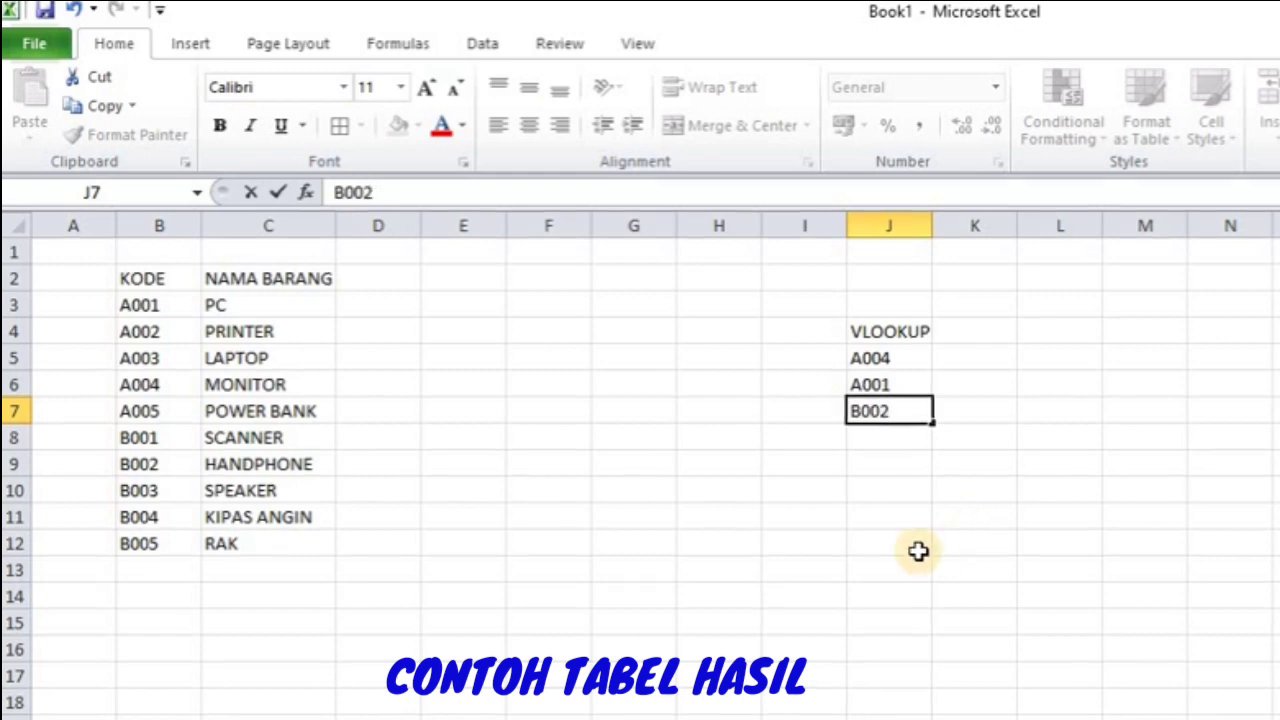
key(Return)
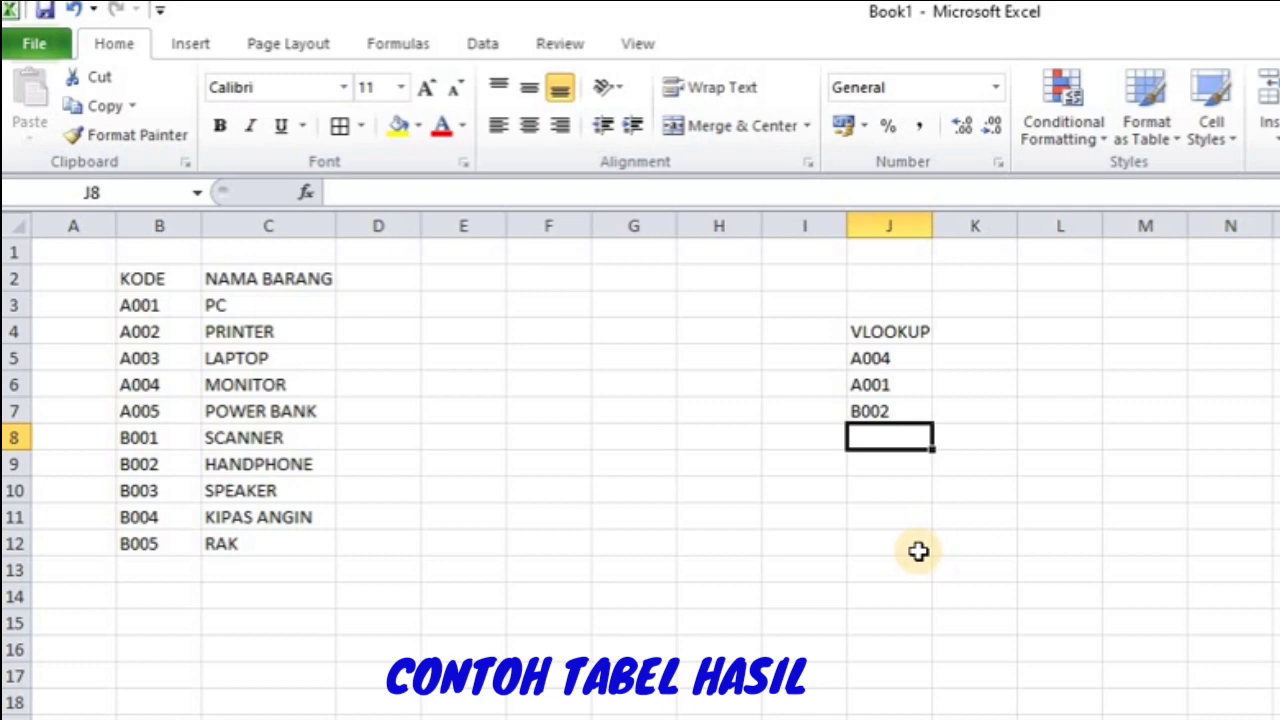
text(A003)
key(Return)
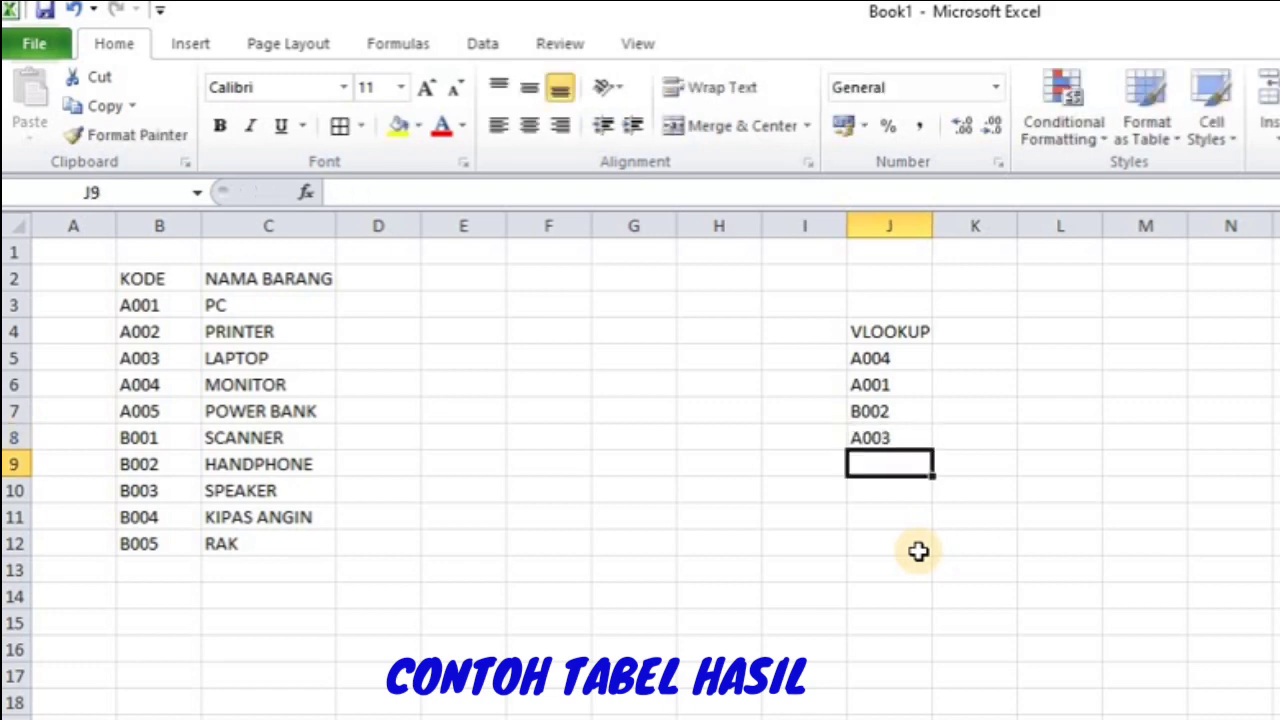
text(B003)
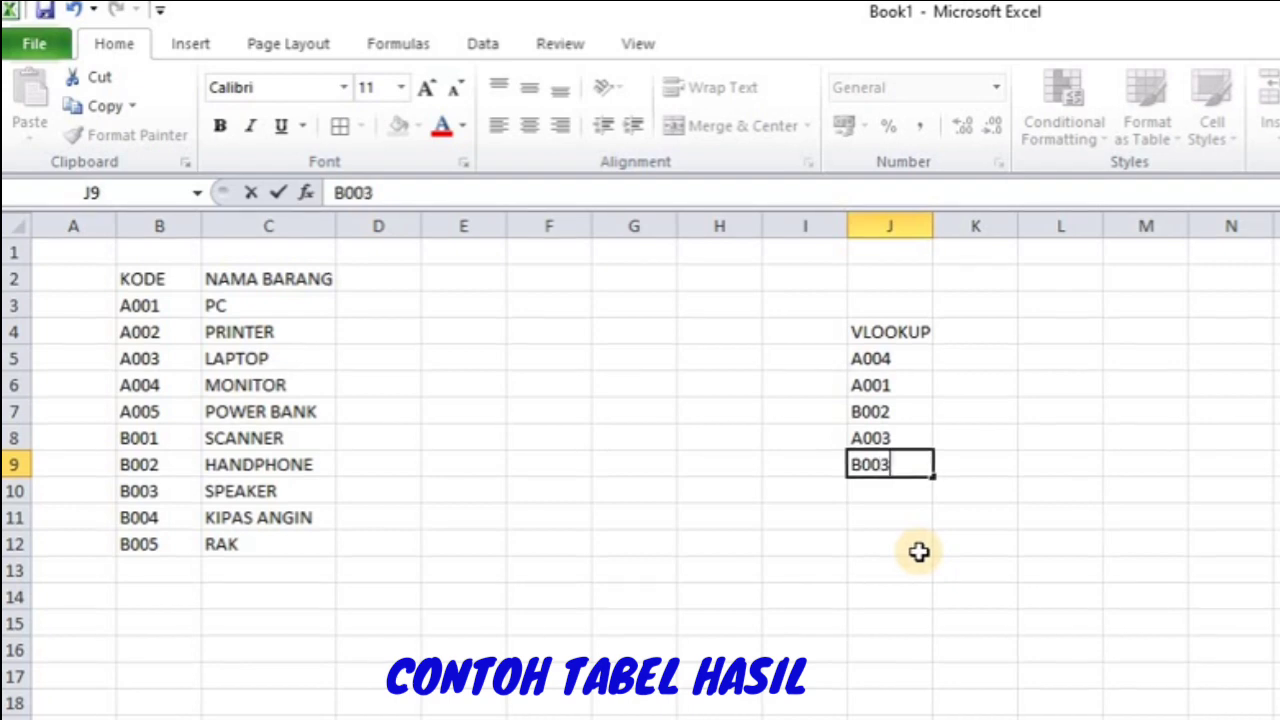
key(Return)
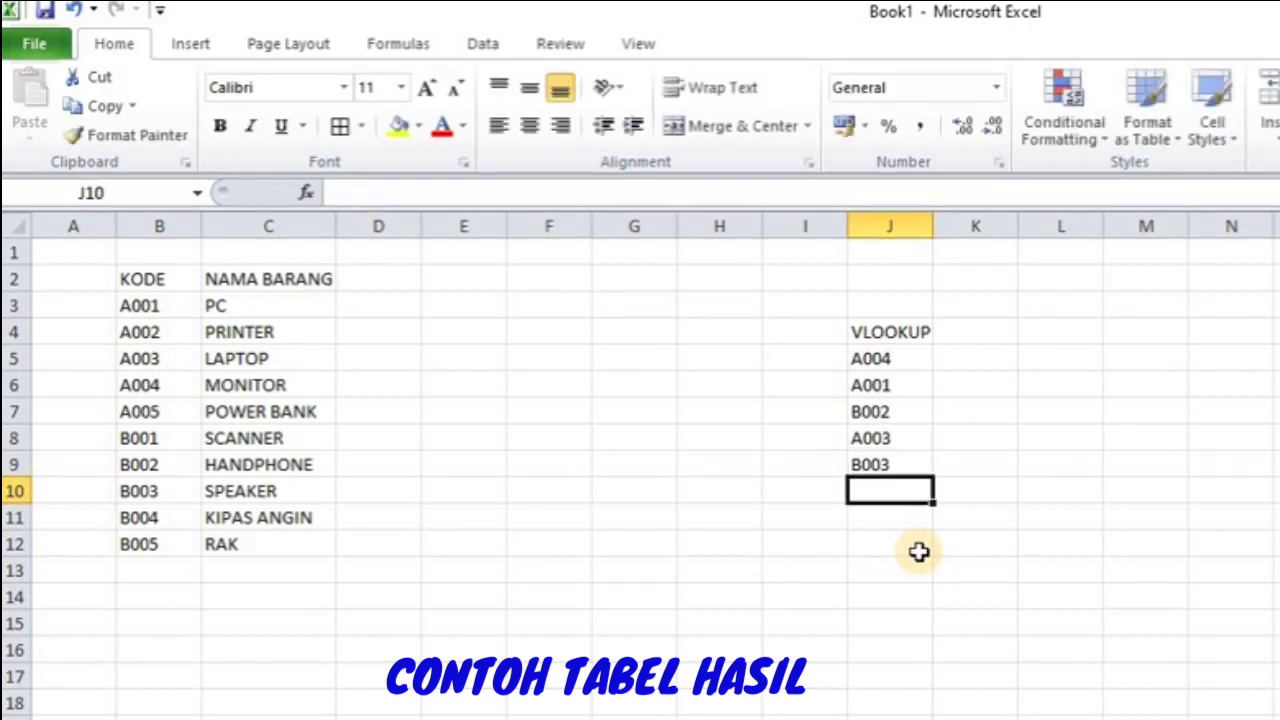
text(B00)
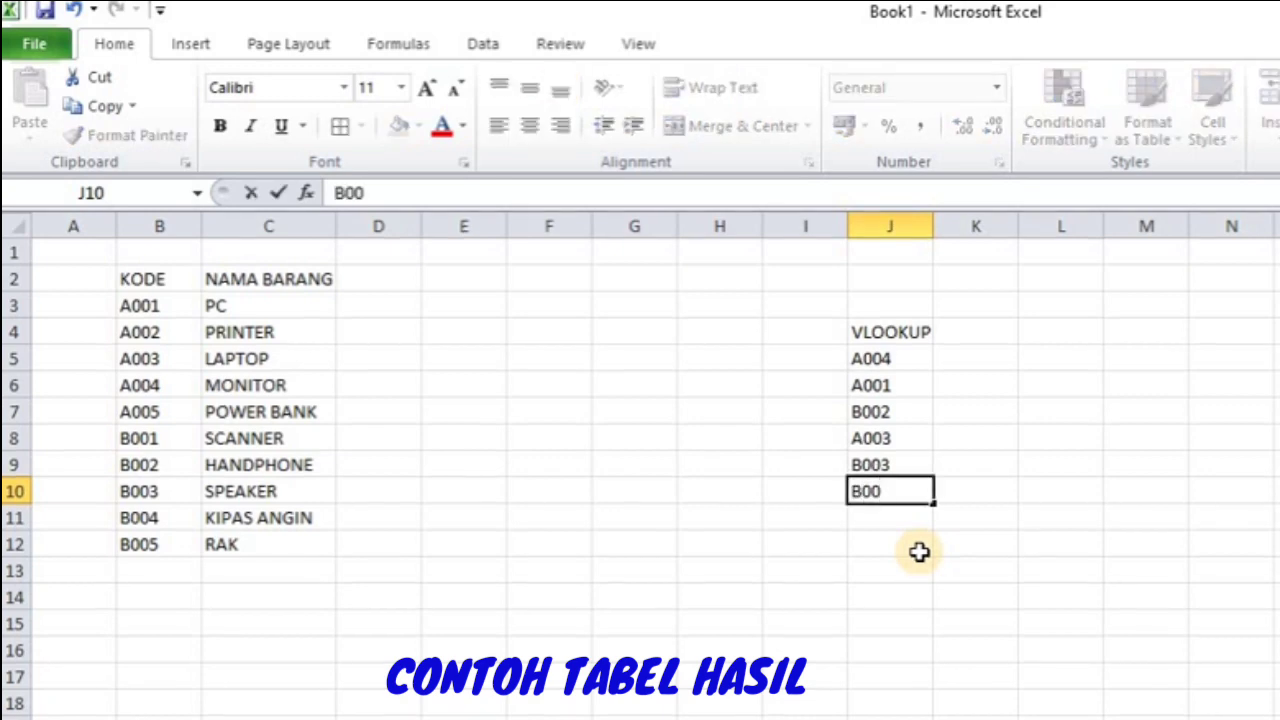
text(5)
key(Return)
Move the code list A004–B005 down one row into J6:J11
click(965, 361)
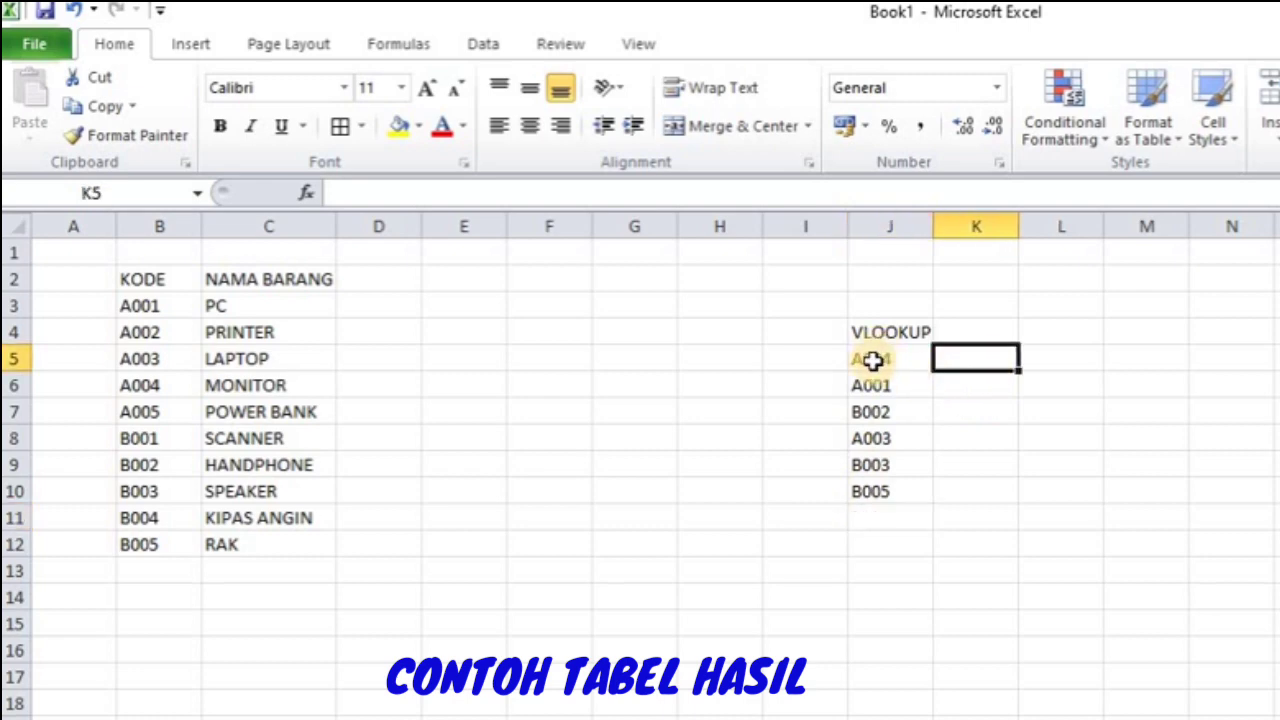
drag(872, 361, 893, 542)
click(962, 385)
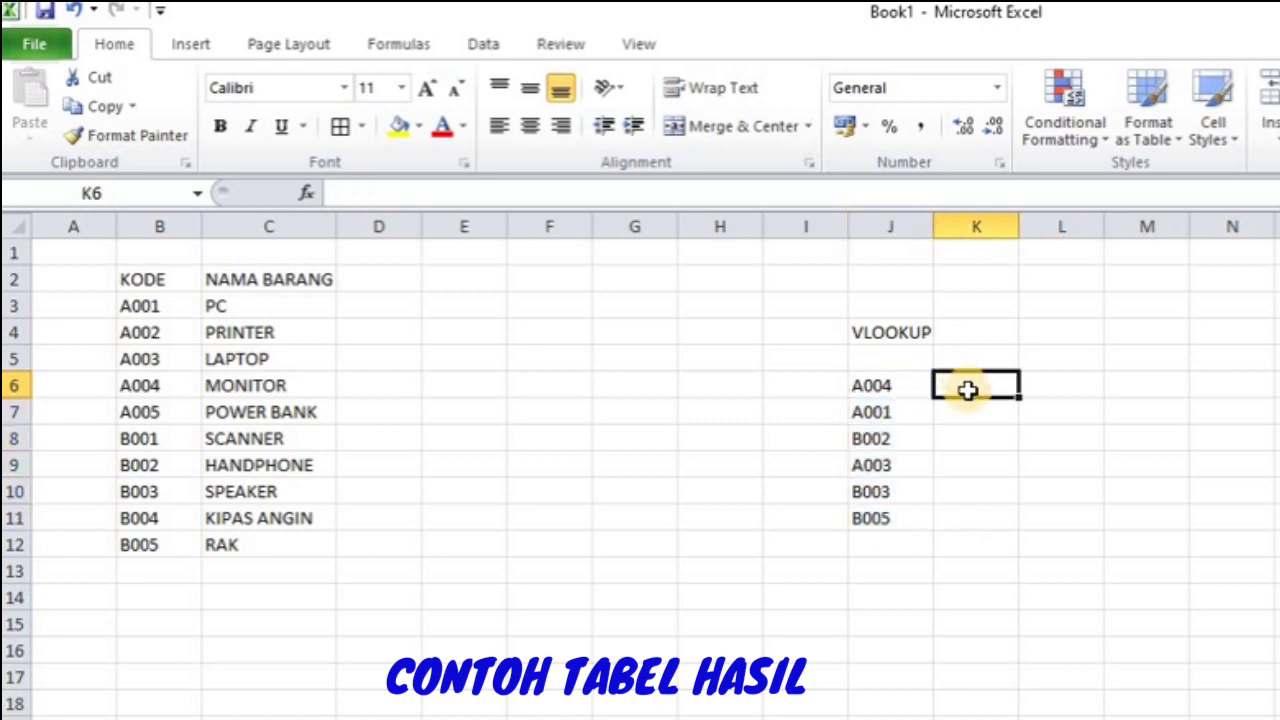
Add headers KODE in J5 and NAMA in K5, then begin =VLOOKUP( in K6
click(875, 351)
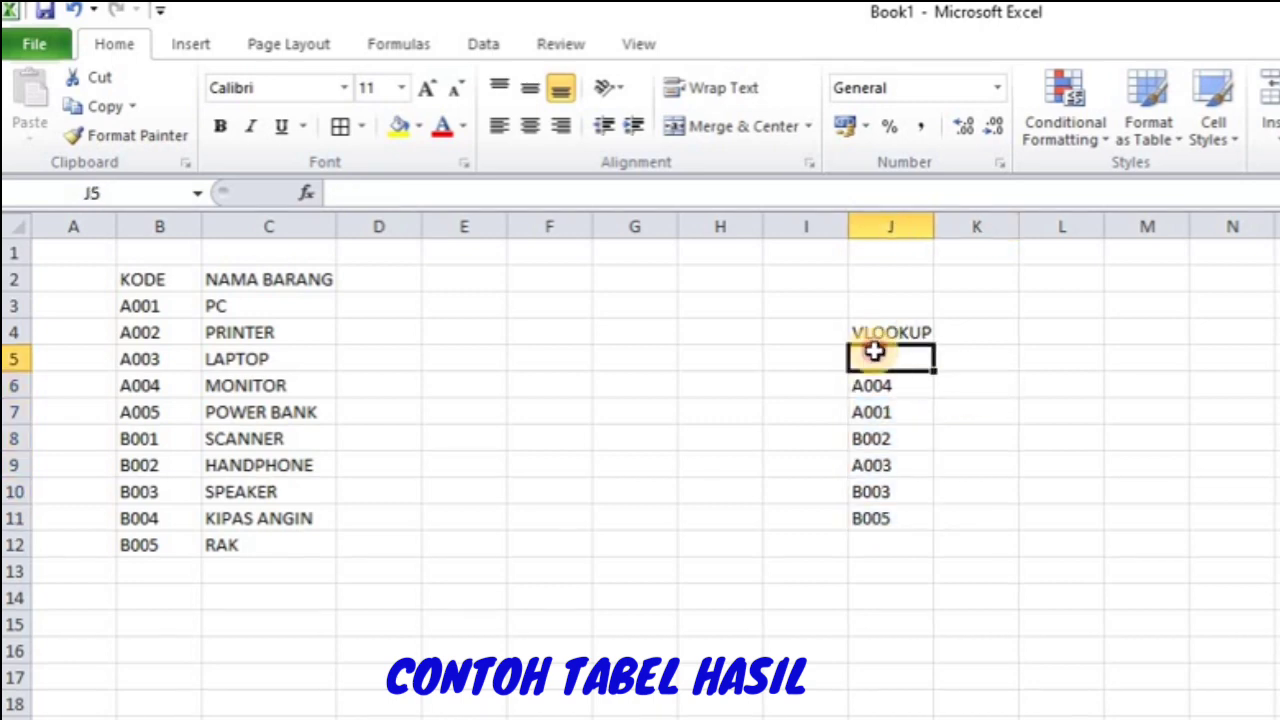
text(KODE)
key(Return)
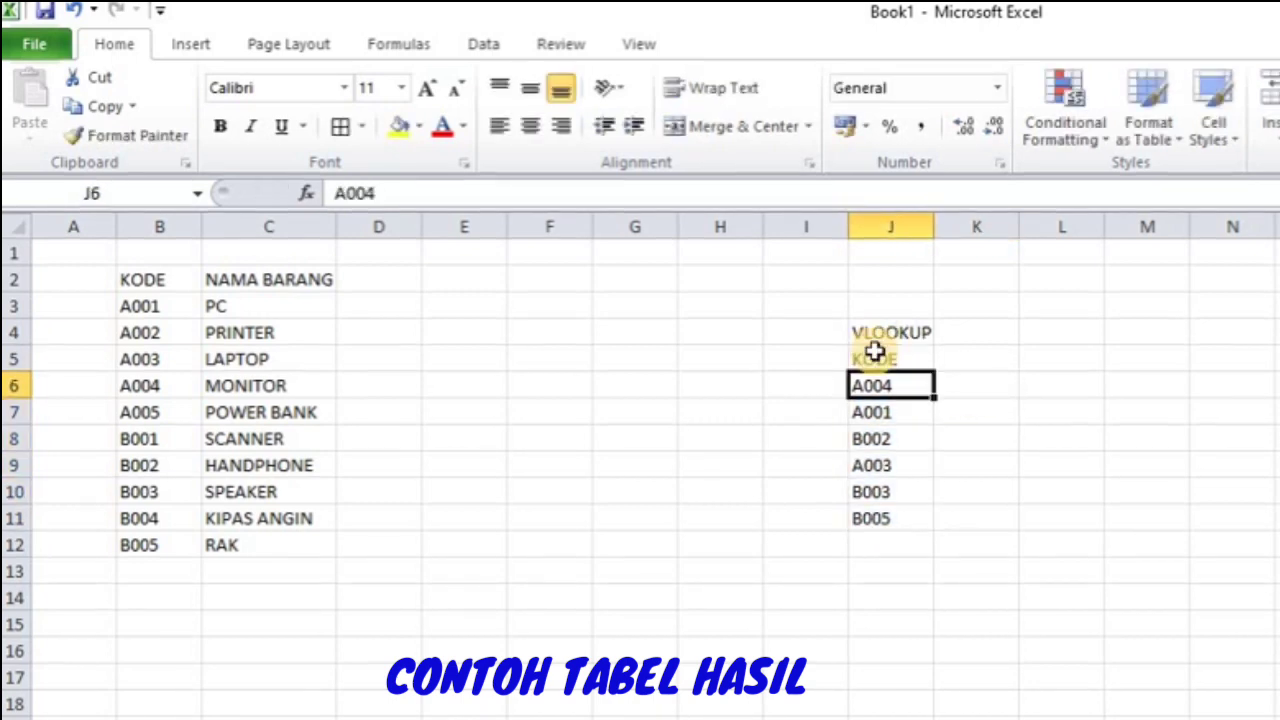
click(960, 358)
text(NAMA)
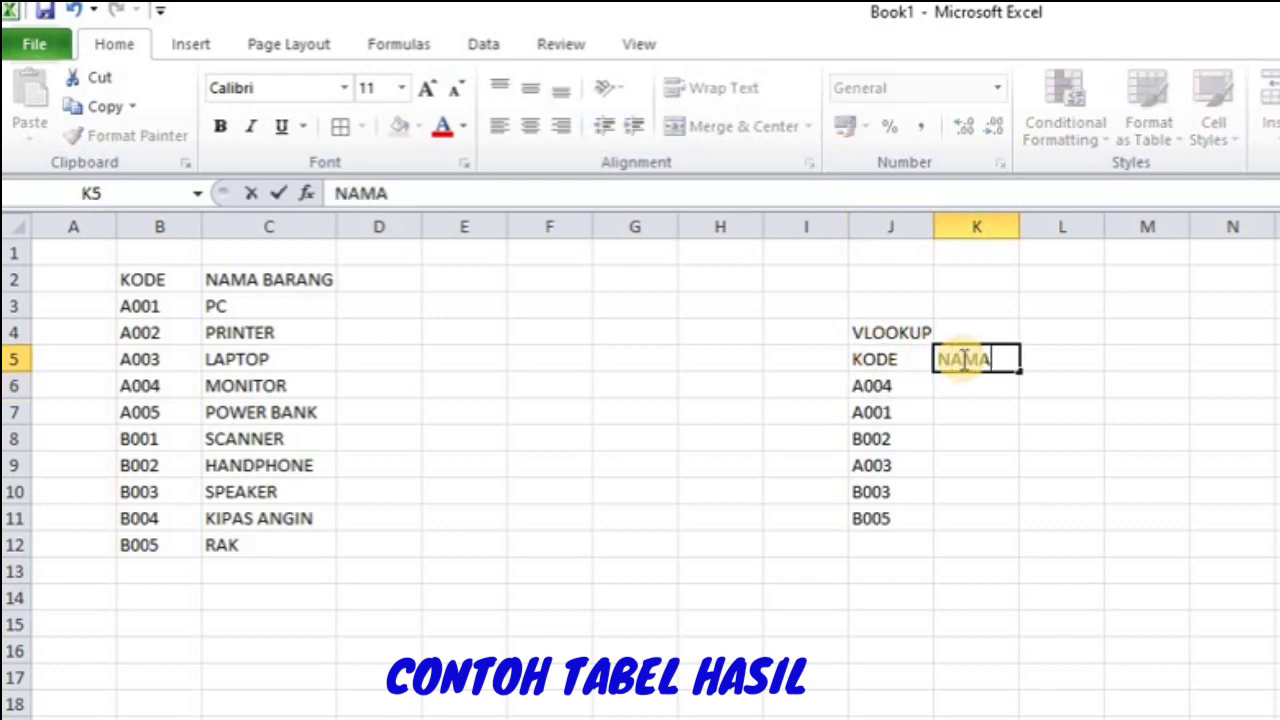
click(969, 385)
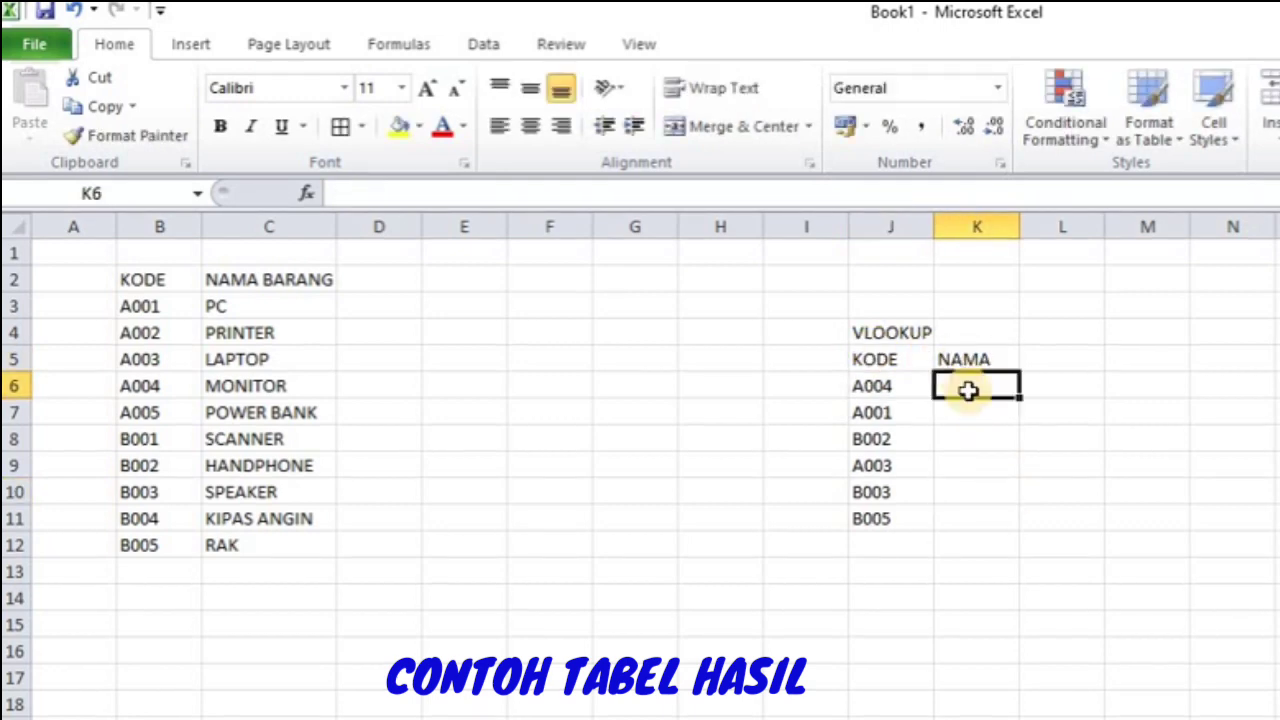
text(=VLOOKUP)
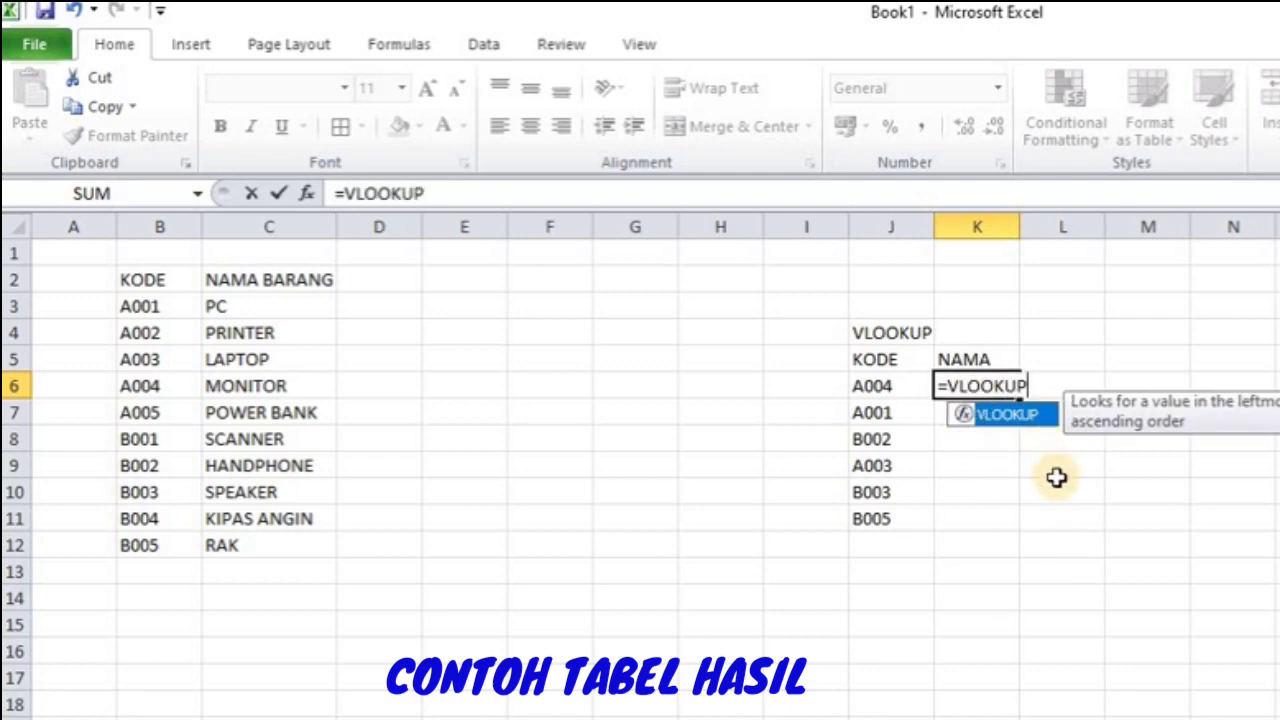
text(()
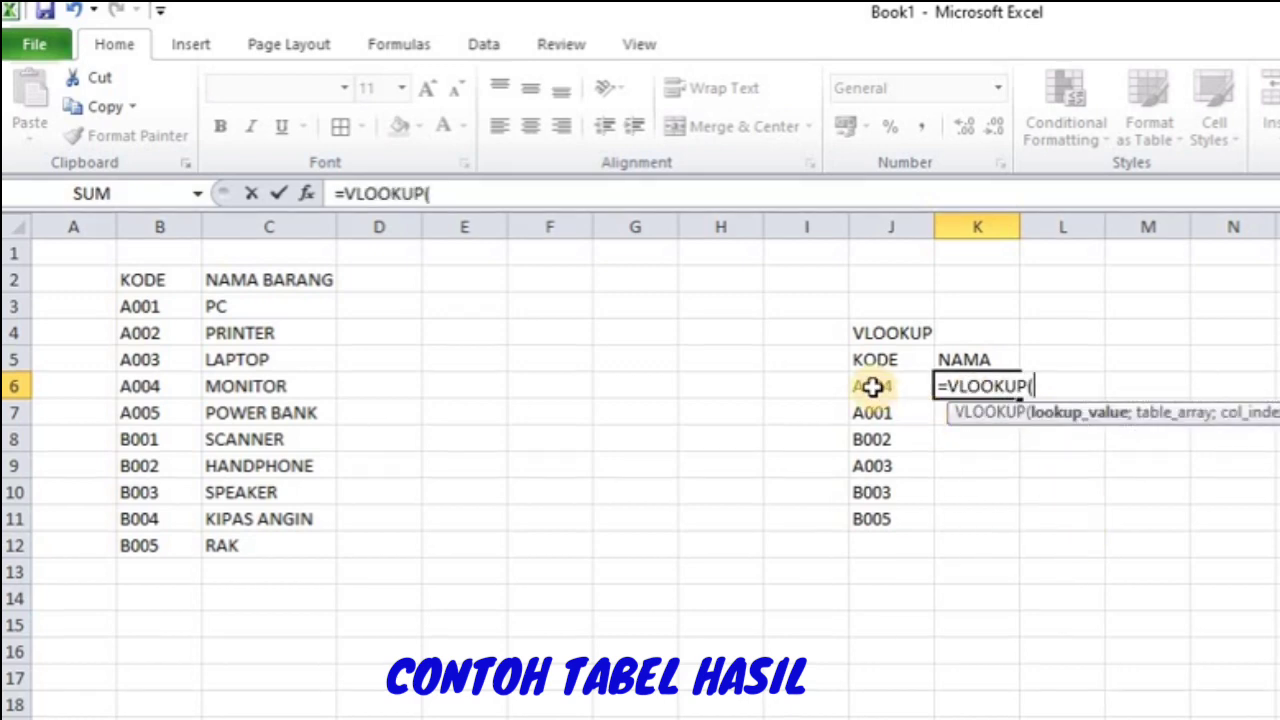
Complete K6 as =VLOOKUP(J6;B$3:C$12;2) so it returns MONITOR for A004
click(872, 387)
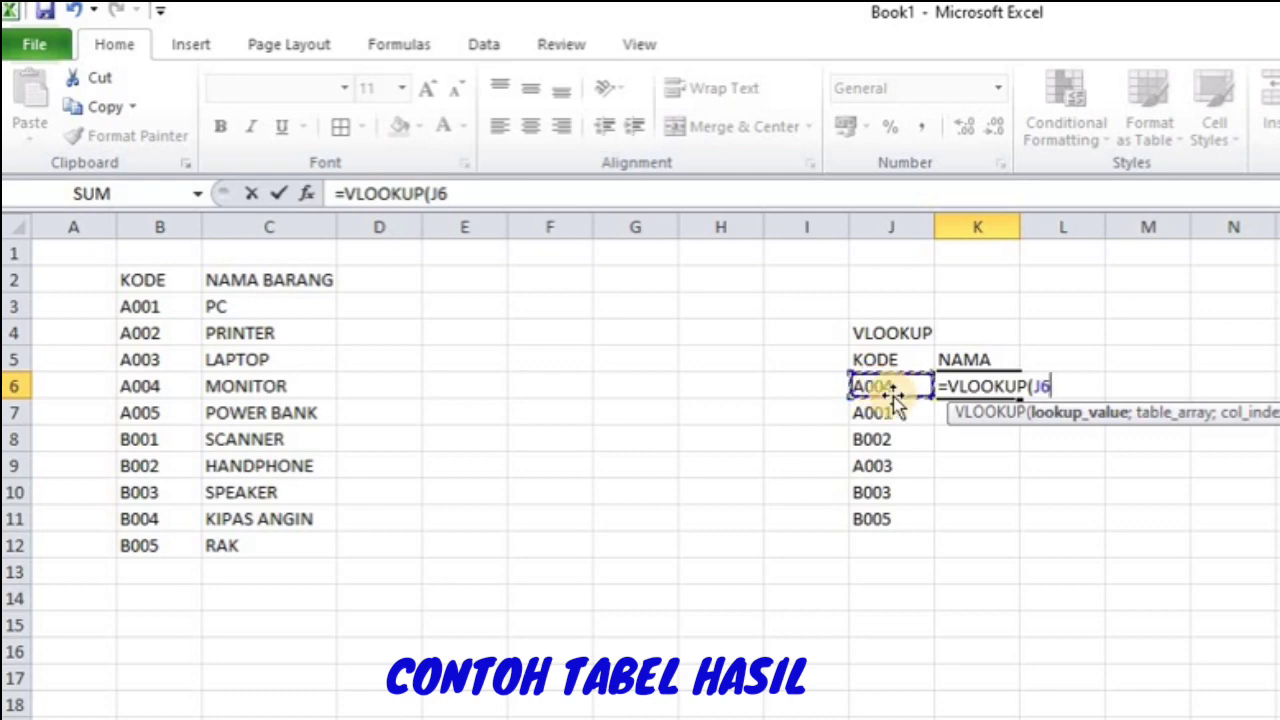
text(;)
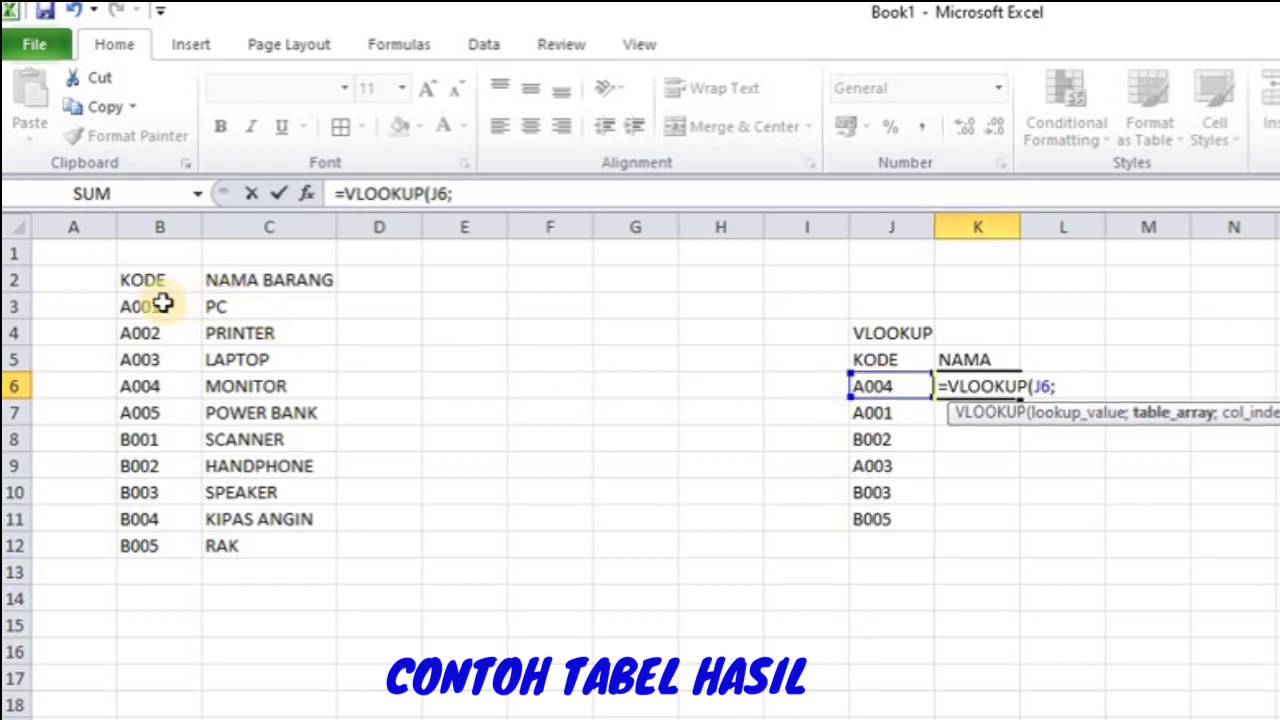
mouse_move(154, 303)
mouse_down()
mouse_move(226, 387)
mouse_move(237, 540)
mouse_up()
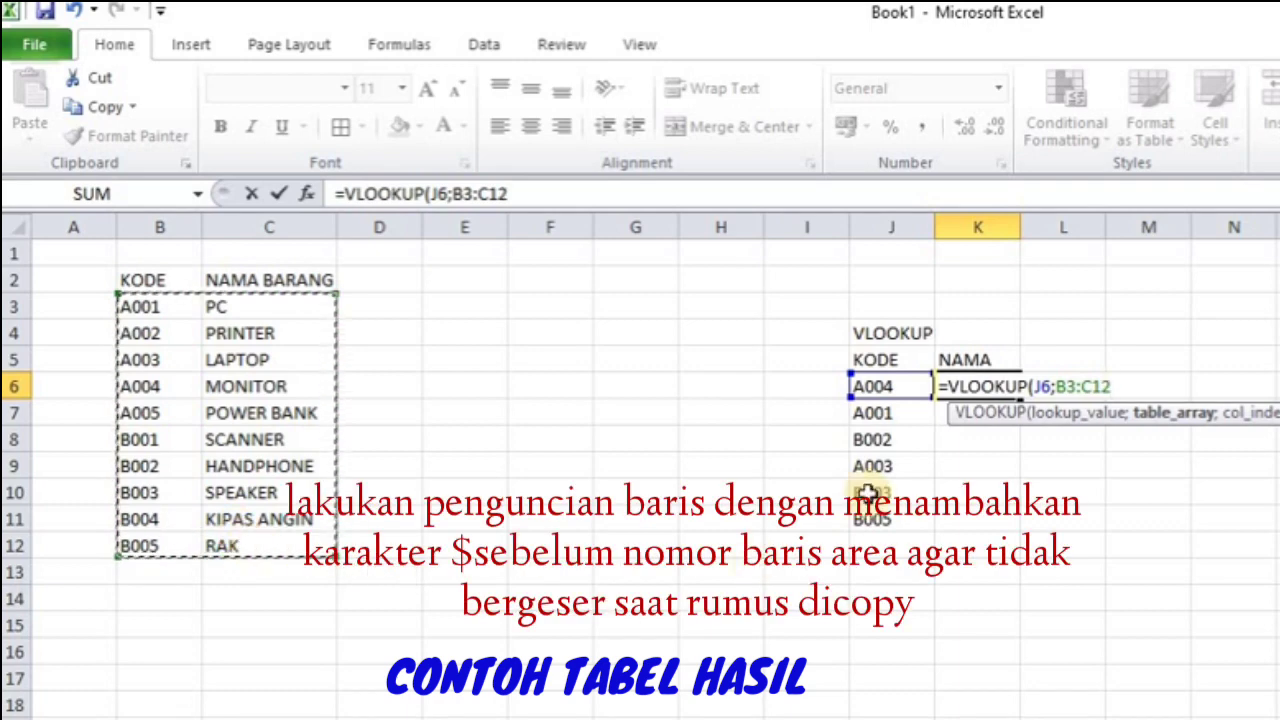
click(1066, 387)
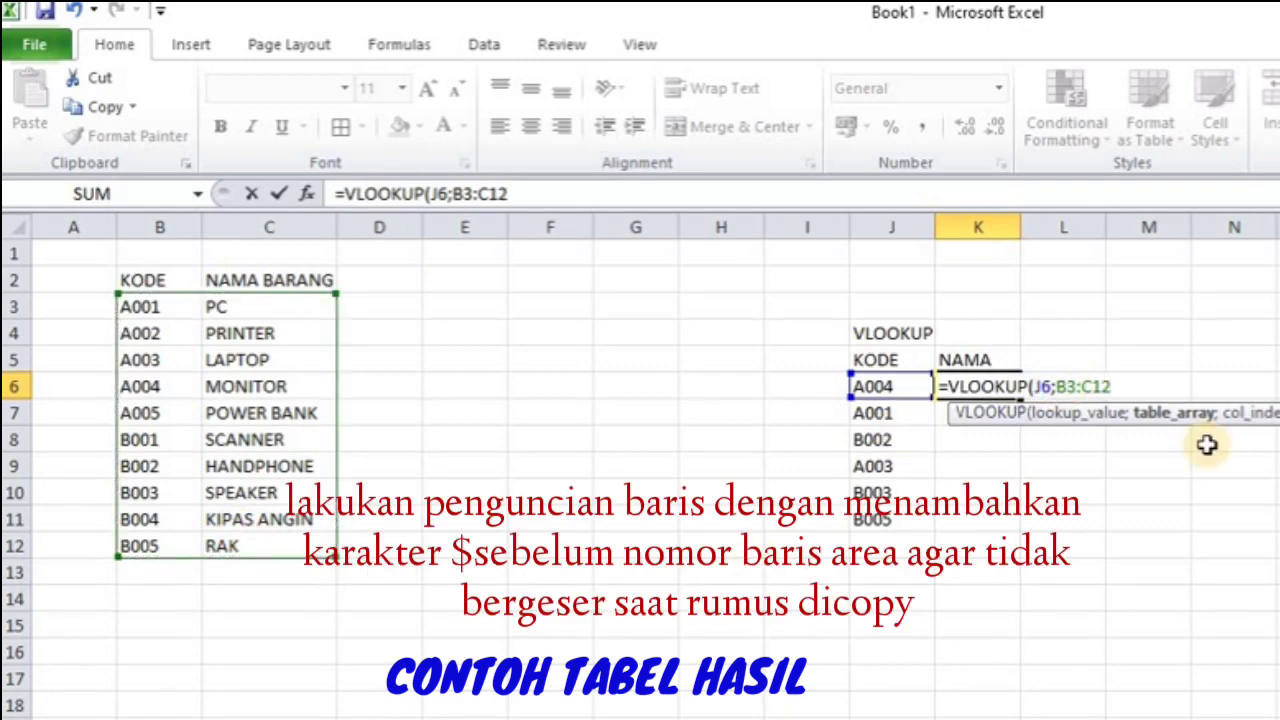
text($)
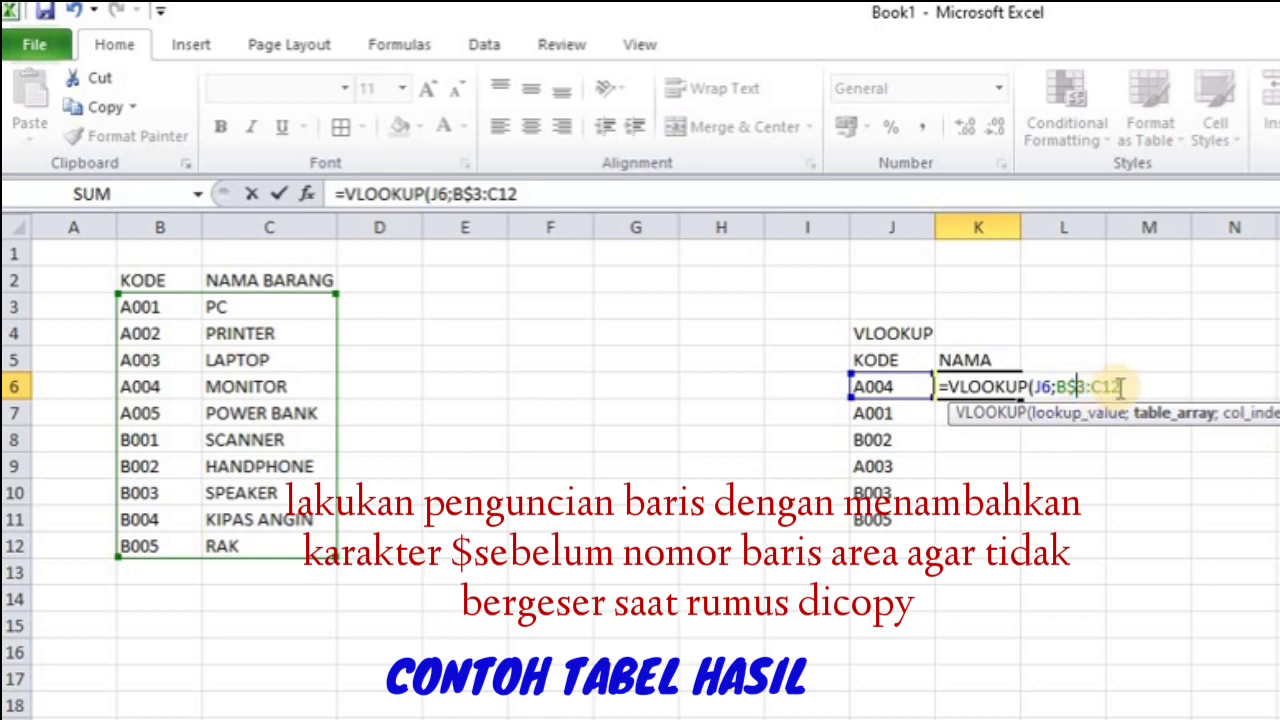
key(Right)
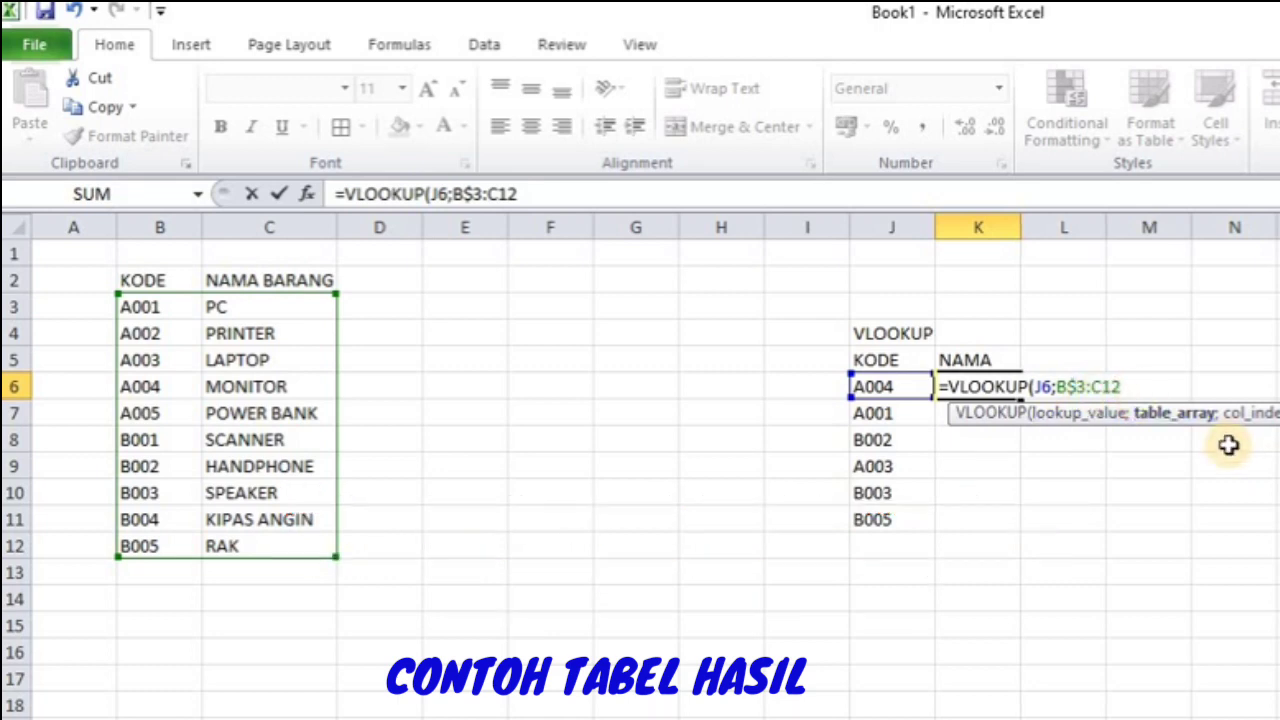
click(1163, 386)
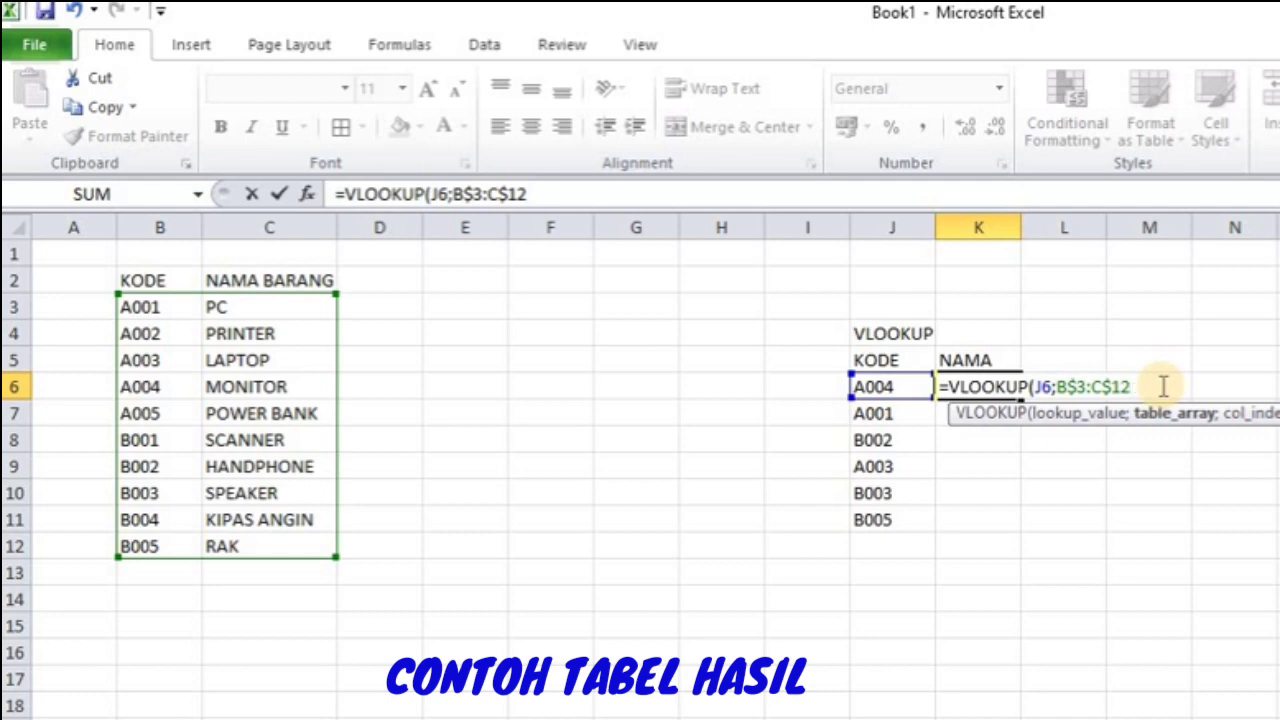
text(;2)
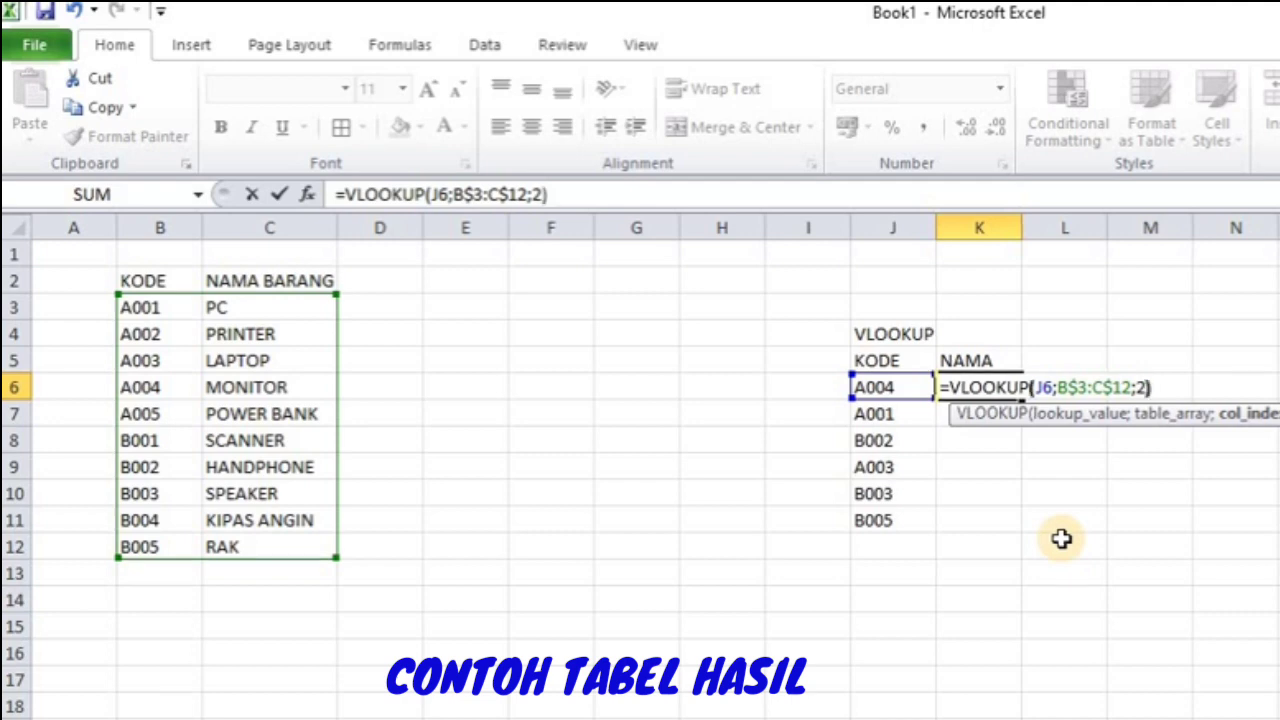
key(Return)
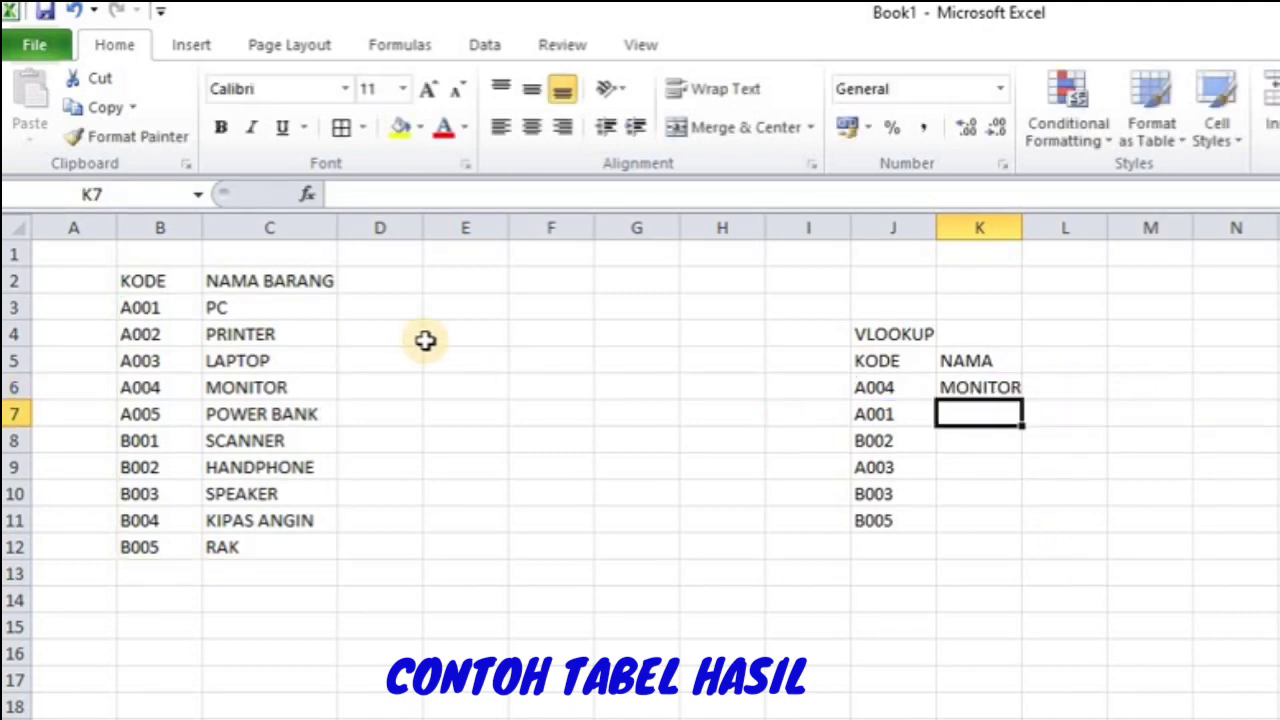
Widen column K and fill the K6 formula to K11, giving PC, HANDPHONE, LAPTOP, SPEAKER, RAK
drag(1021, 228, 1066, 228)
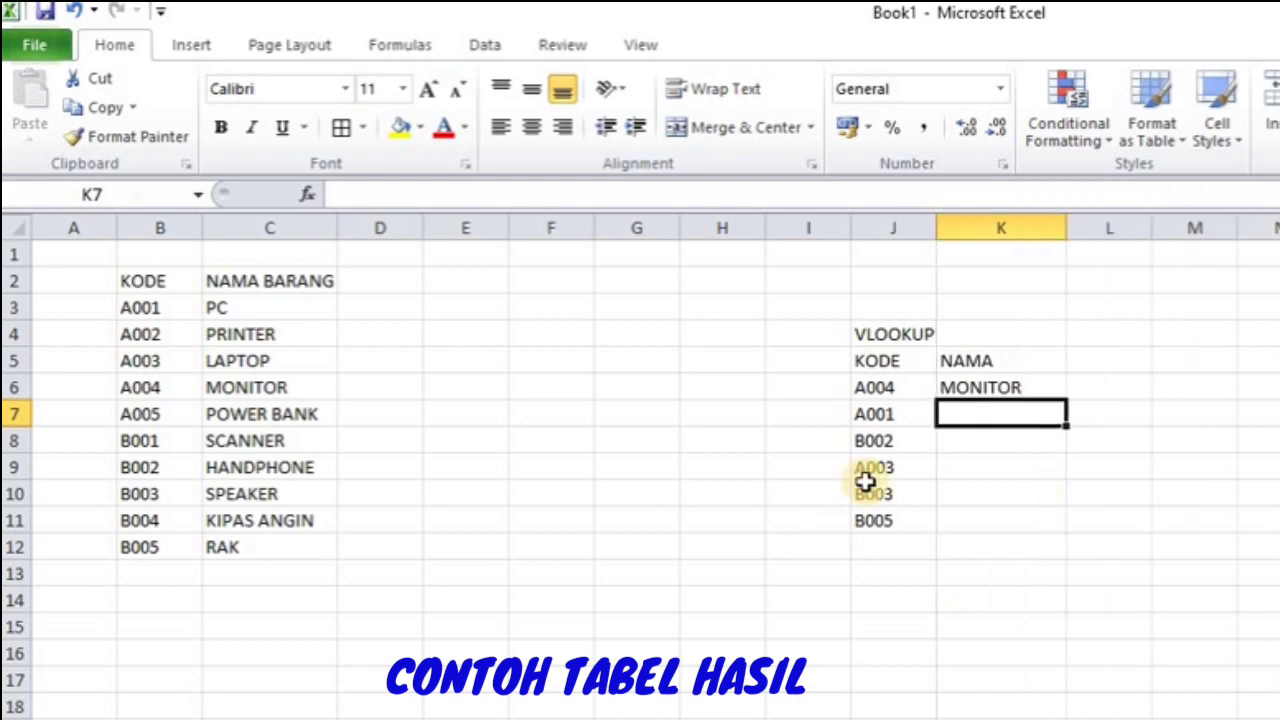
click(886, 386)
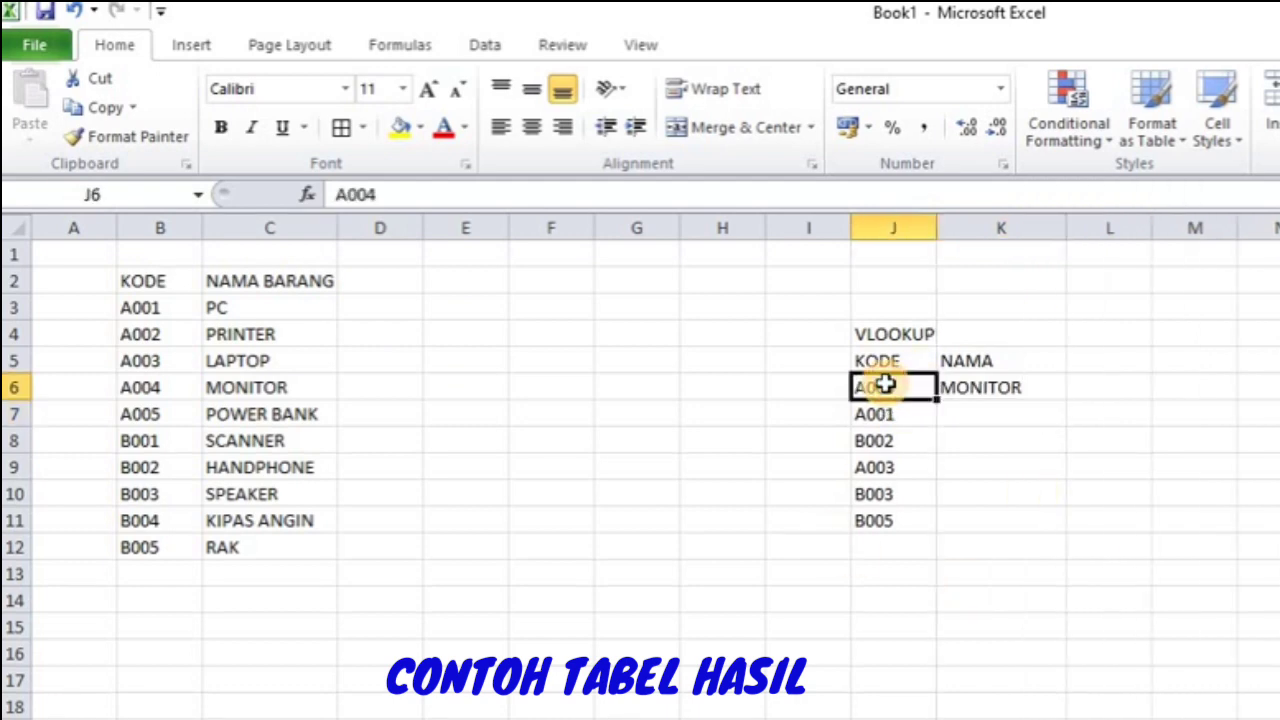
click(160, 388)
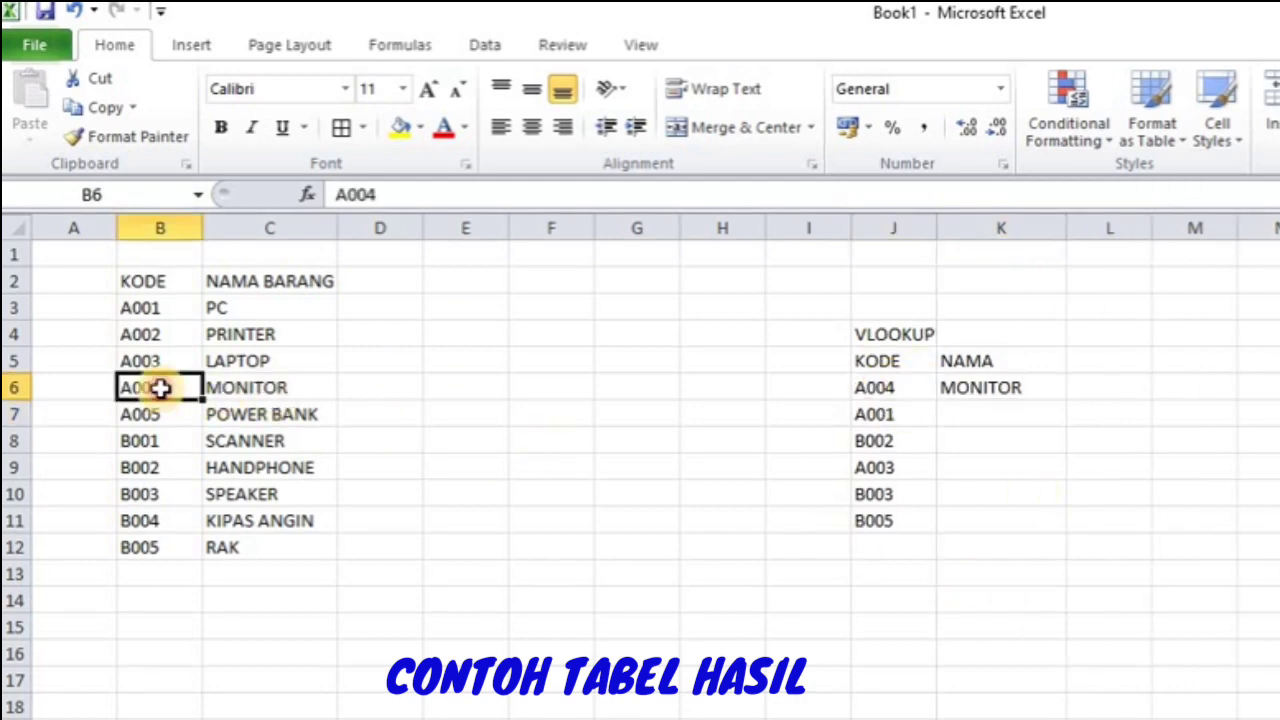
click(982, 395)
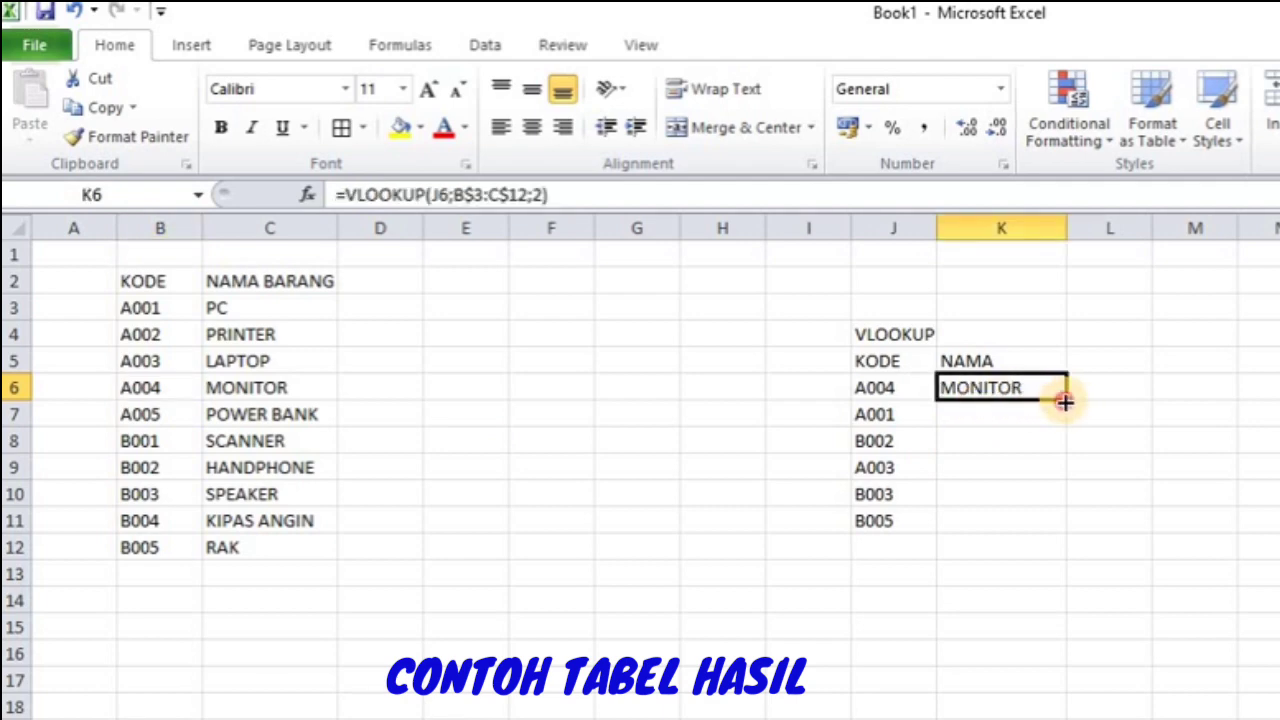
drag(1064, 401, 1063, 532)
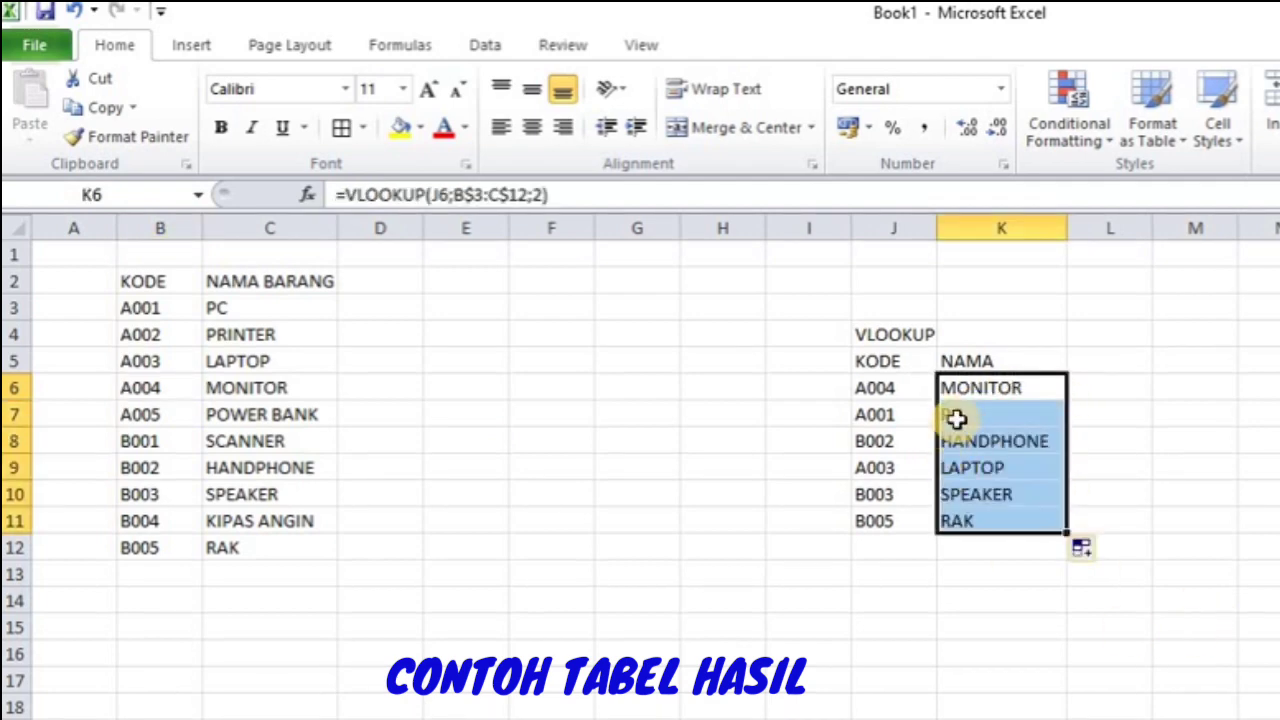
click(957, 419)
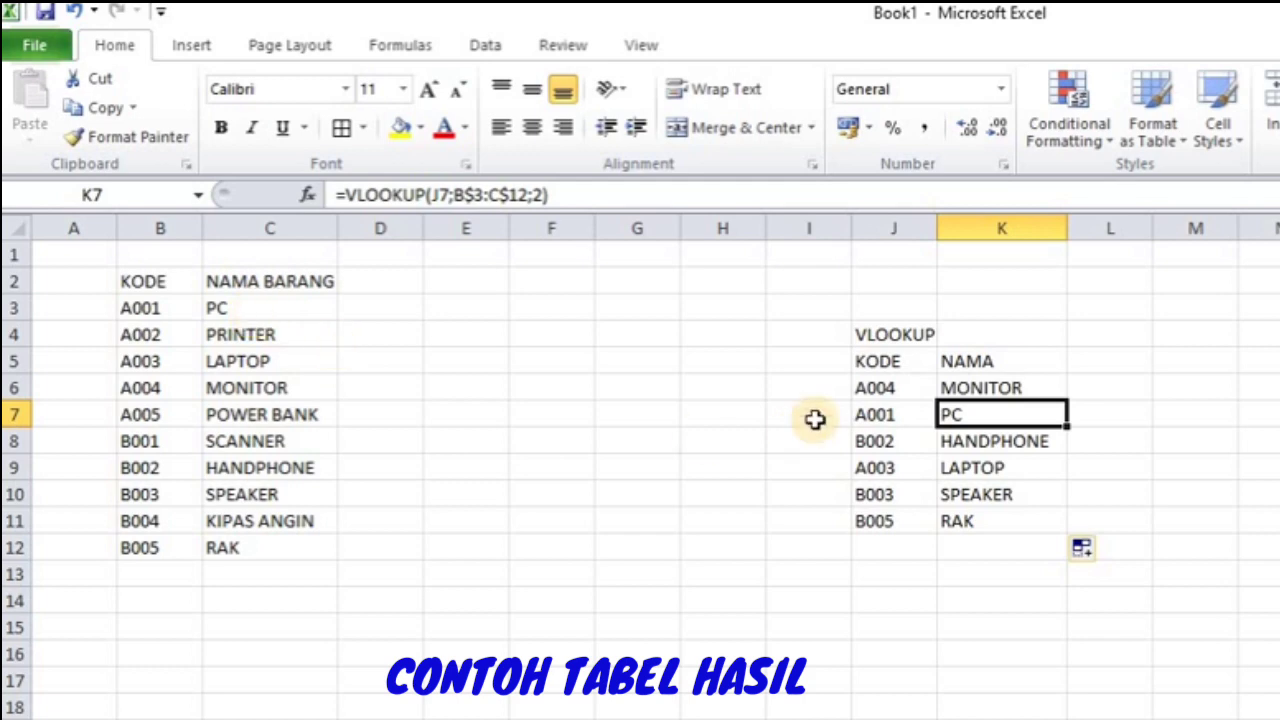
click(872, 443)
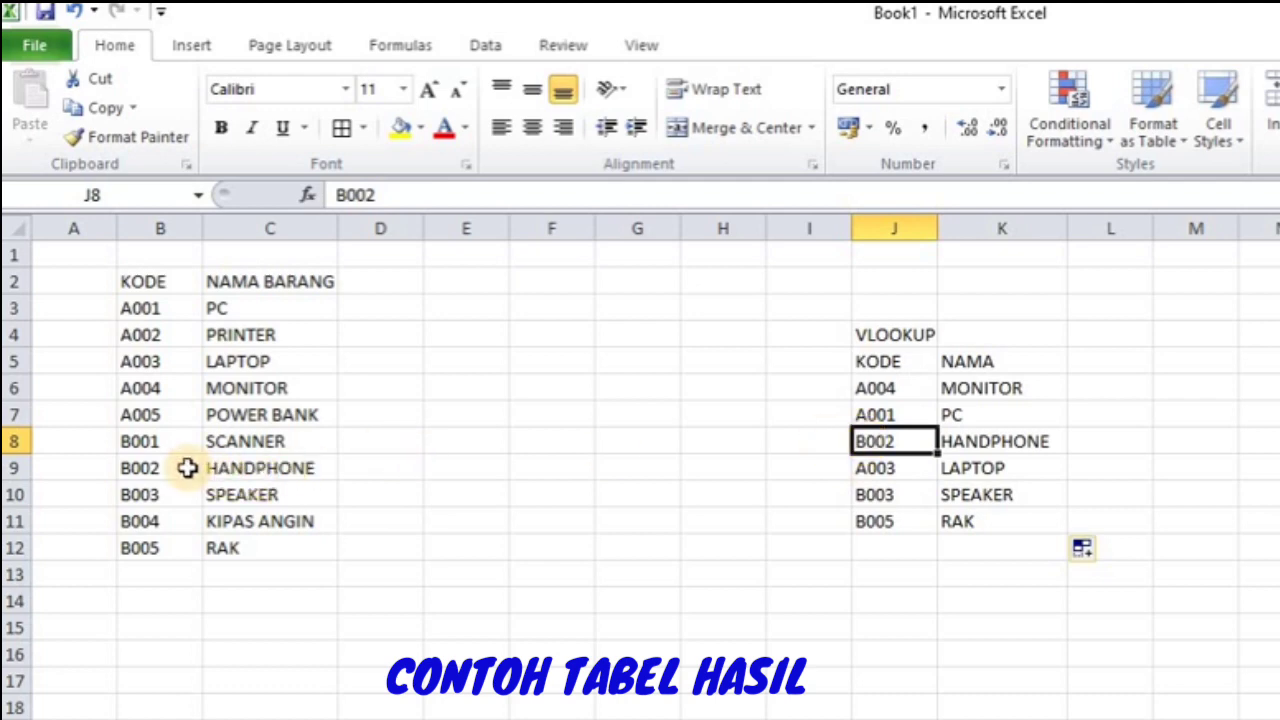
click(907, 466)
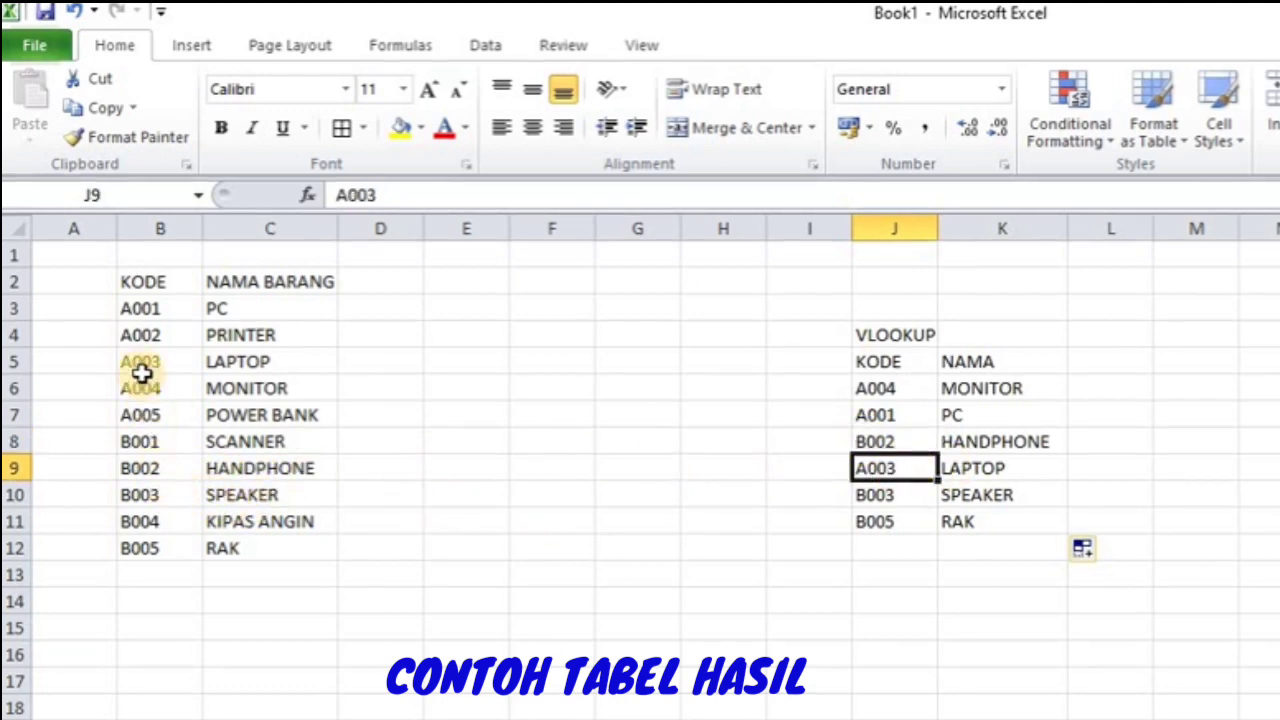
click(895, 495)
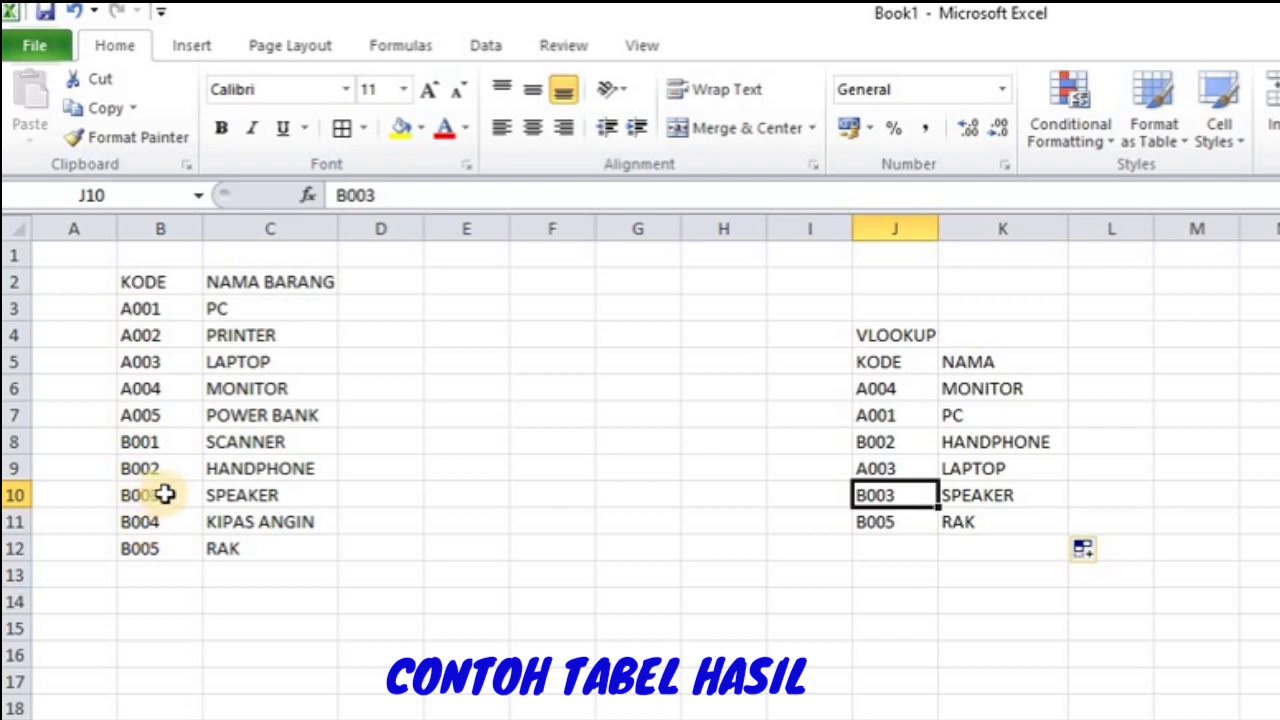
click(908, 521)
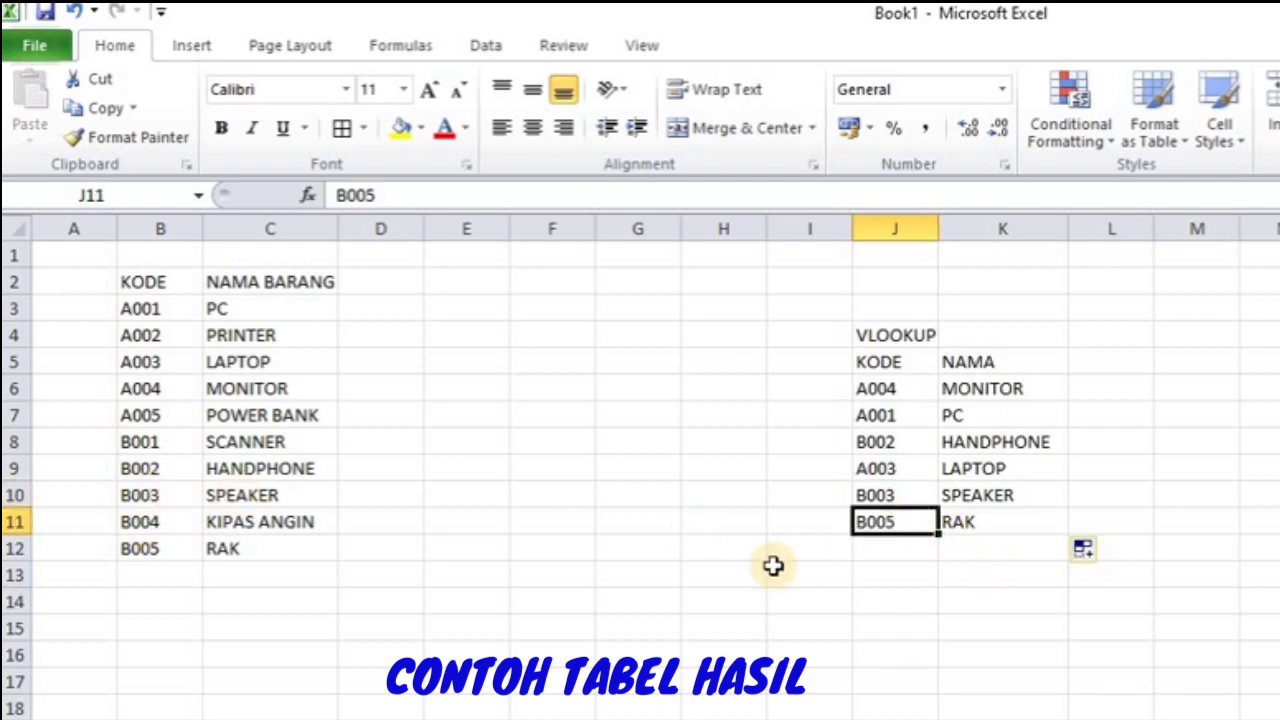
click(795, 705)
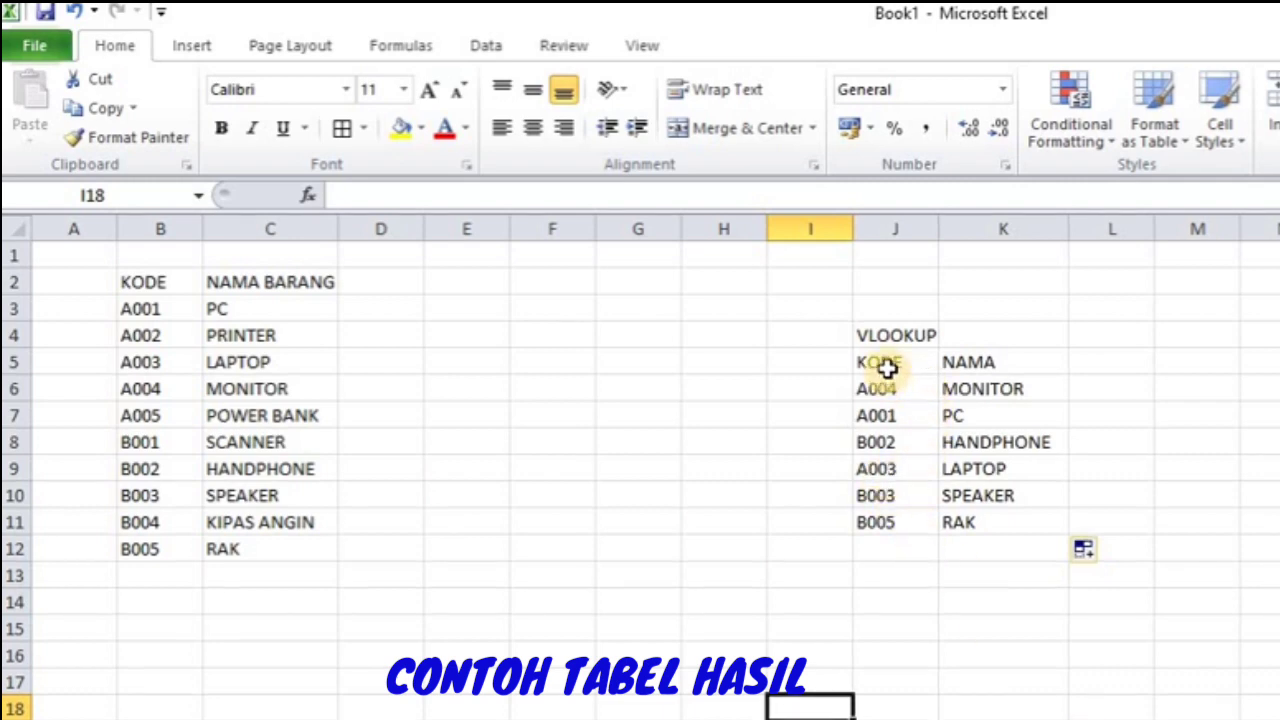
click(244, 395)
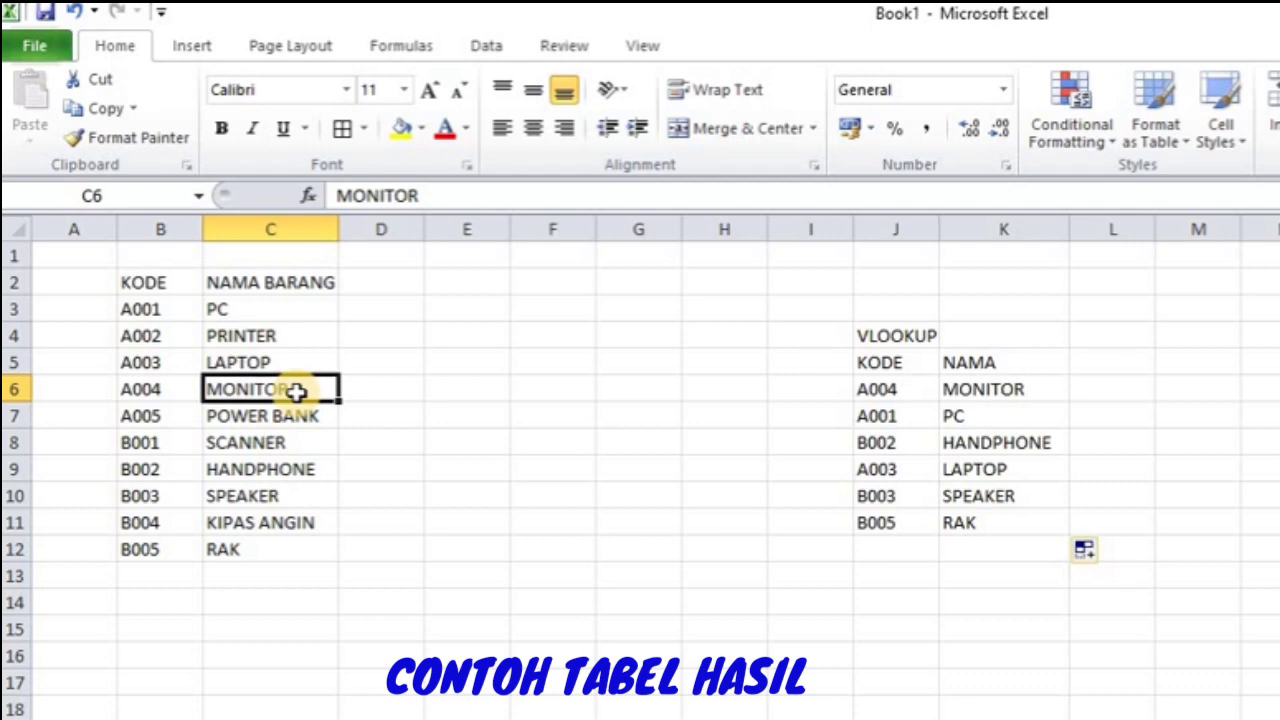
Replace MONITOR in C6 with JAM and confirm K6 now shows JAM
text(JAM)
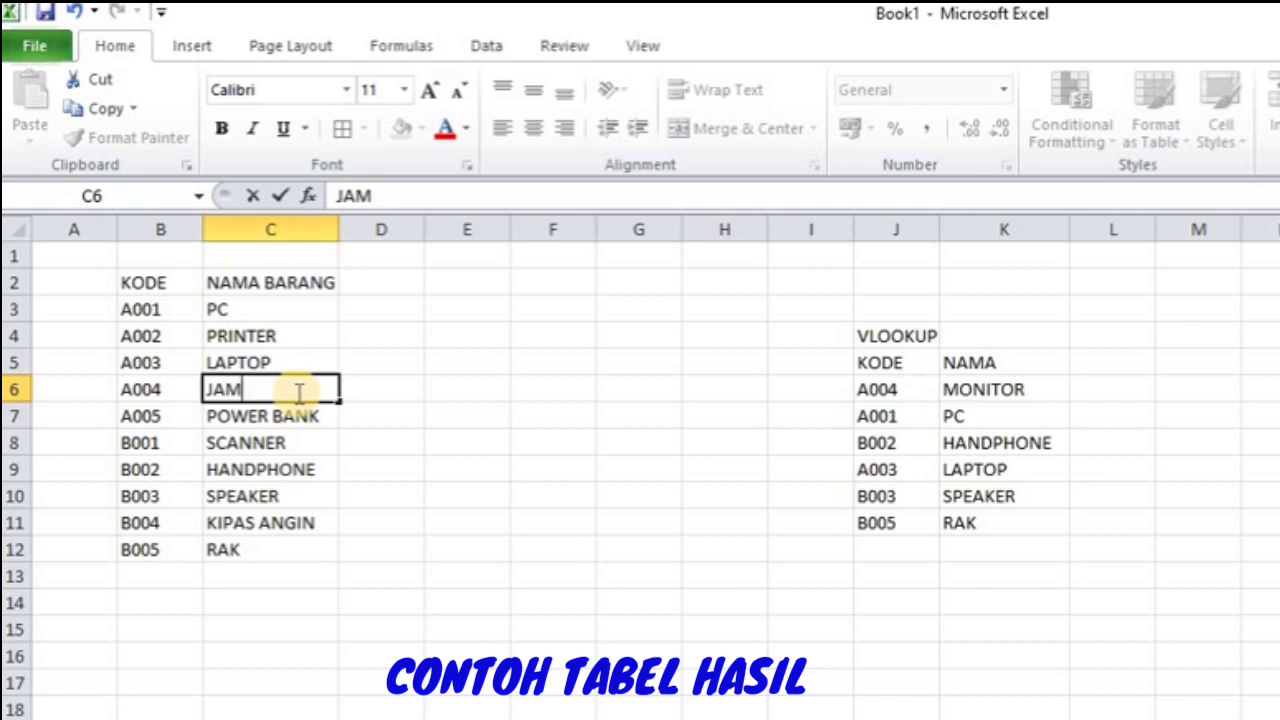
key(Return)
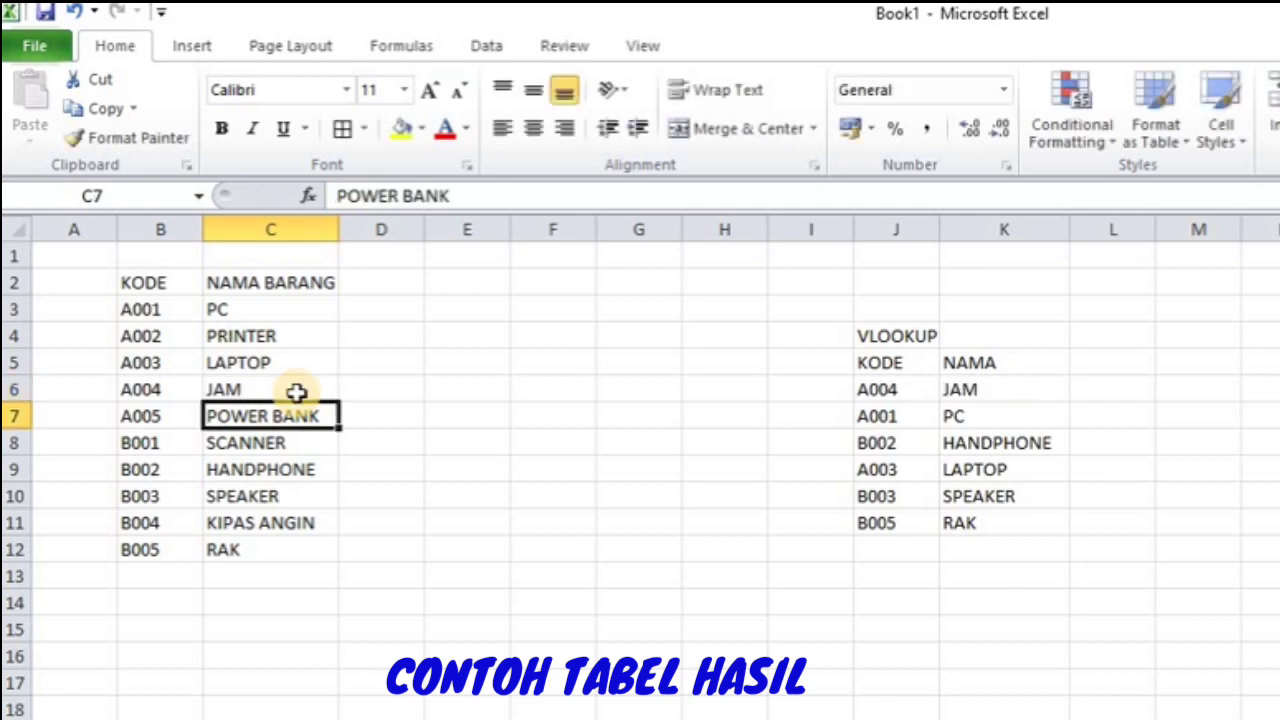
click(1012, 387)
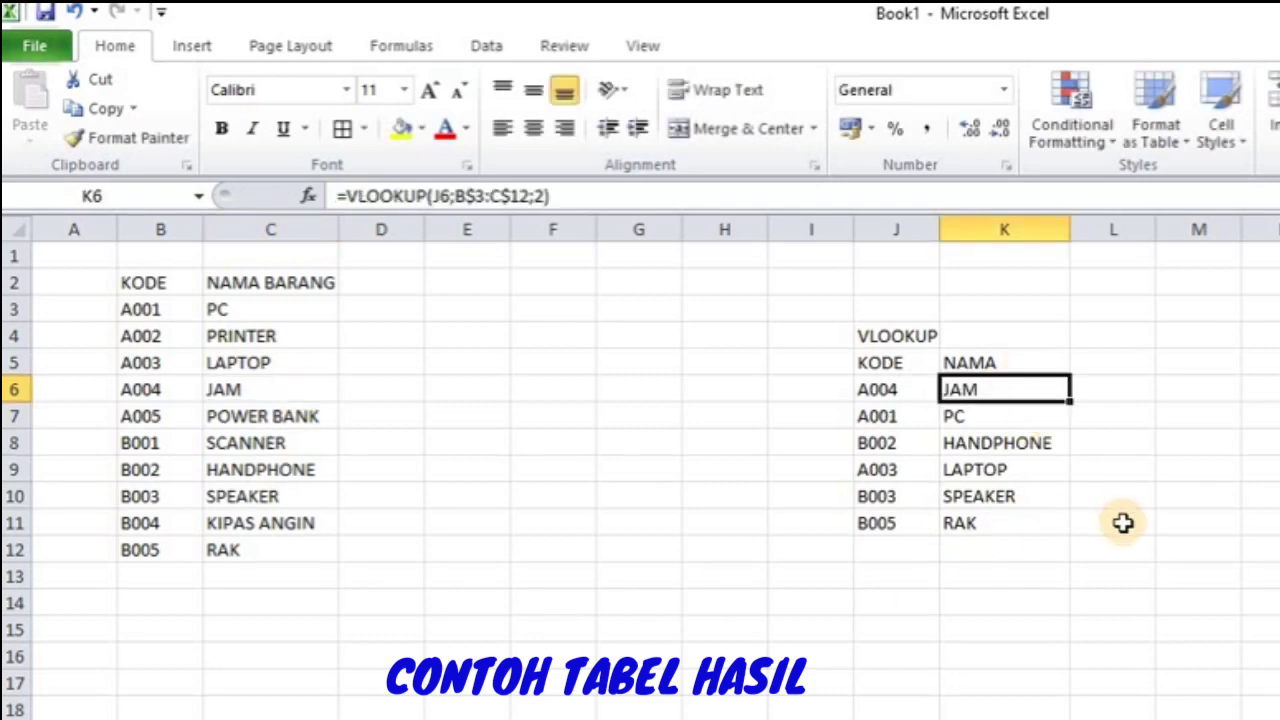